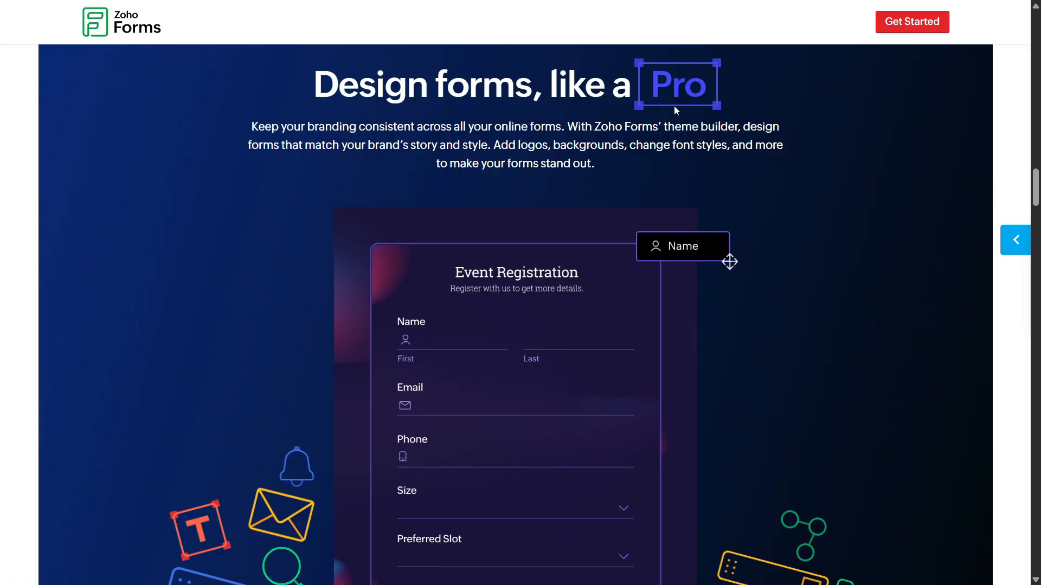
{"action": "scroll", "coordinate": [443, 322], "scroll_direction": "down", "scroll_amount": 1}
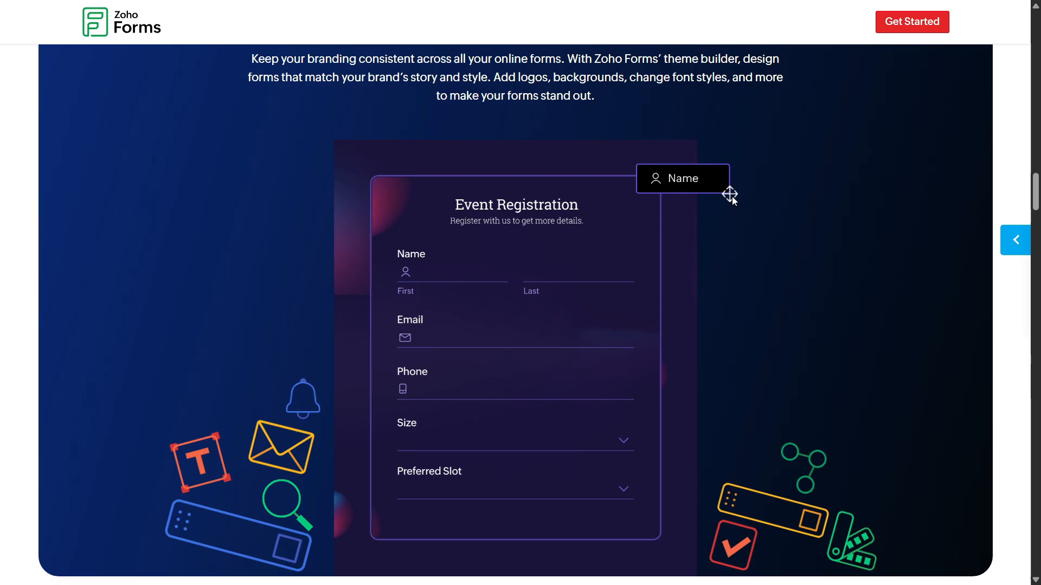
{"action": "scroll", "coordinate": [601, 239], "scroll_direction": "down", "scroll_amount": 3}
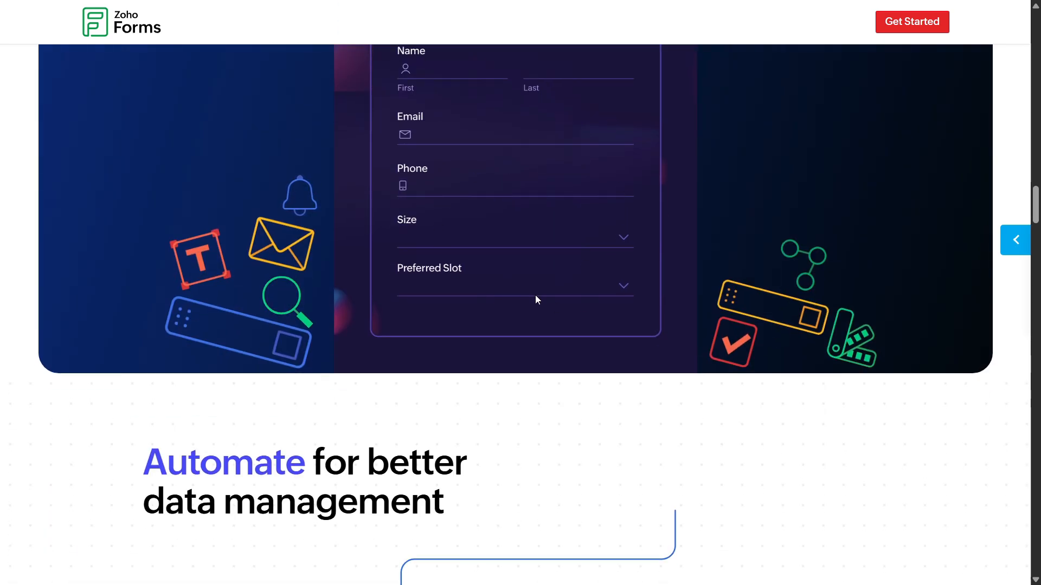
{"action": "scroll", "coordinate": [507, 339], "scroll_direction": "up", "scroll_amount": 3}
{"action": "scroll", "coordinate": [479, 384], "scroll_direction": "up", "scroll_amount": 3}
{"action": "scroll", "coordinate": [354, 245], "scroll_direction": "down", "scroll_amount": 3}
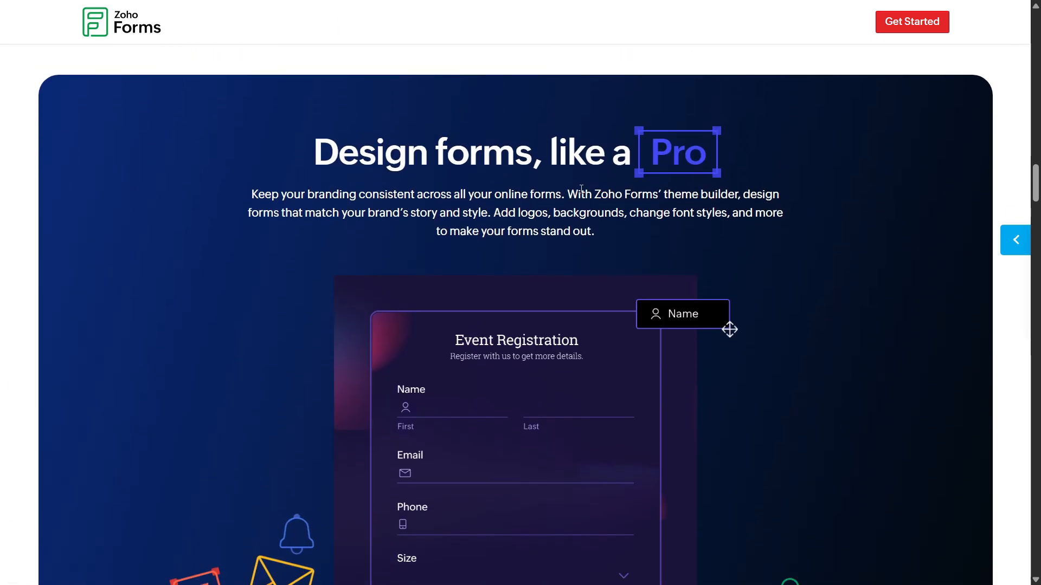
{"action": "scroll", "coordinate": [544, 167], "scroll_direction": "up", "scroll_amount": 1}
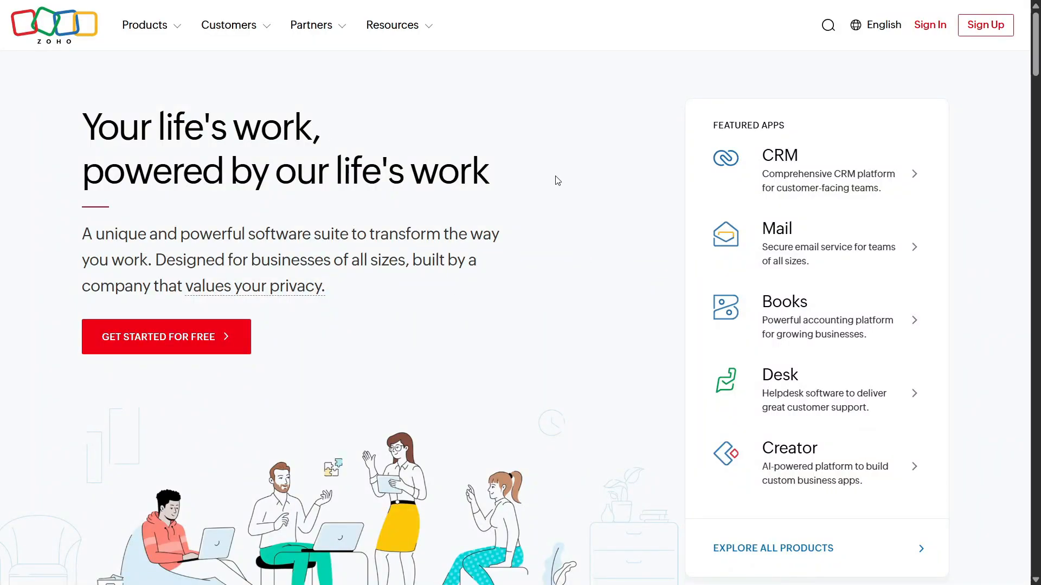
{"action": "key", "text": "F11"}
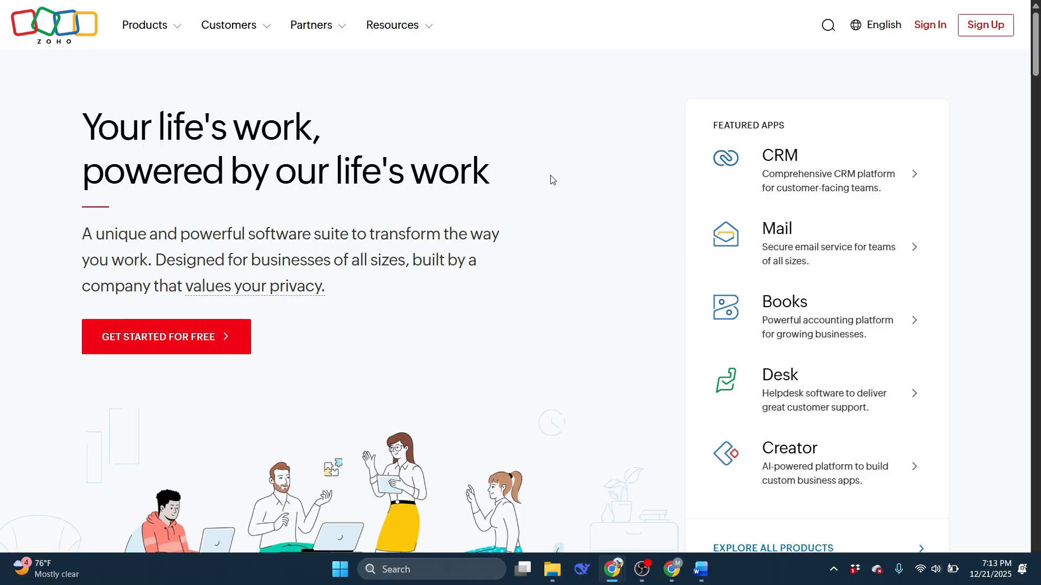
{"action": "left_click", "coordinate": [264, 48]}
{"action": "left_click", "coordinate": [568, 218]}
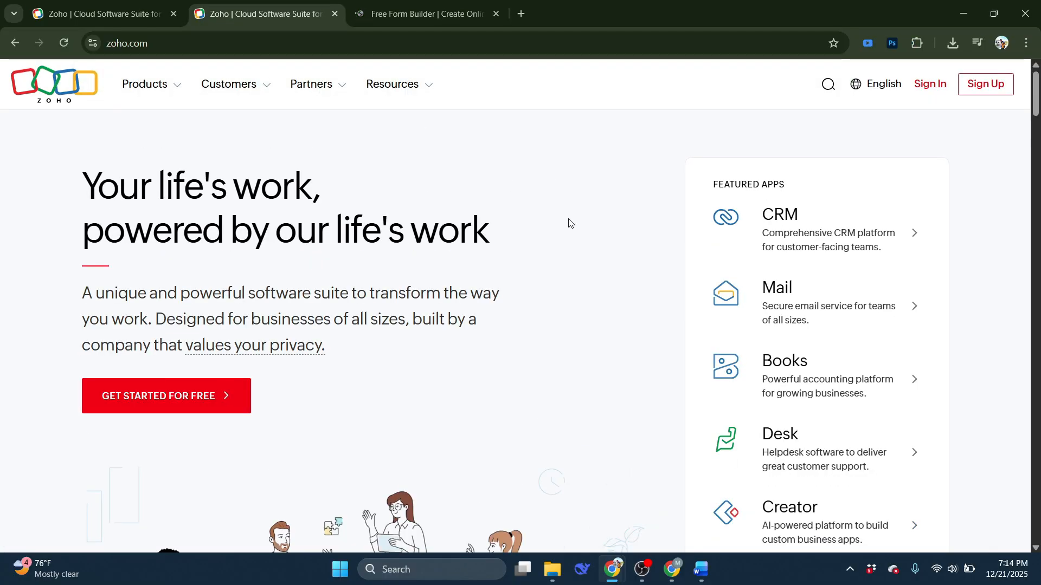
{"action": "key", "text": "F11"}
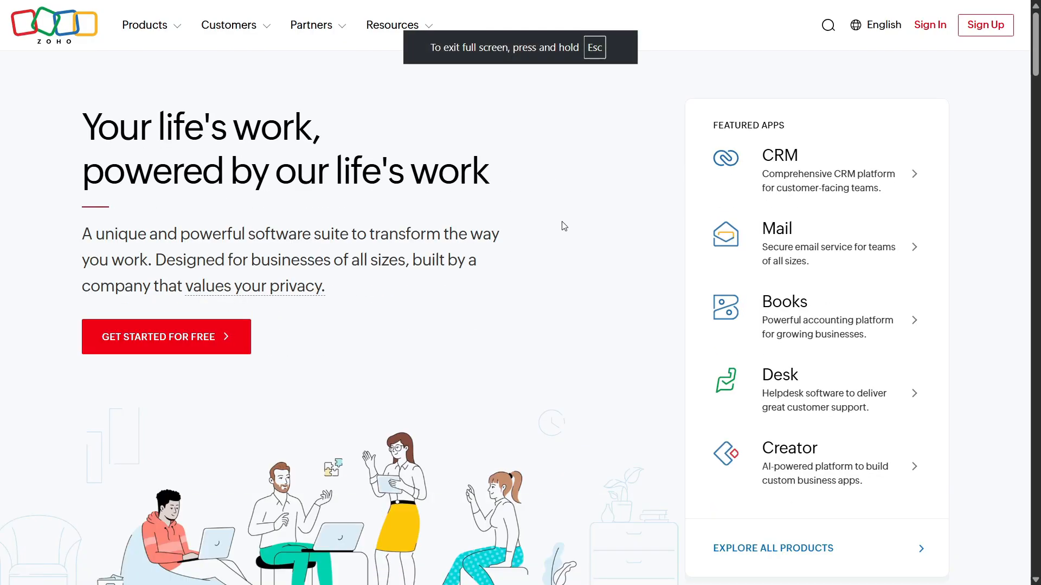
Open the sign-up page for a free Zoho account from the home page.
{"action": "left_click", "coordinate": [981, 30]}
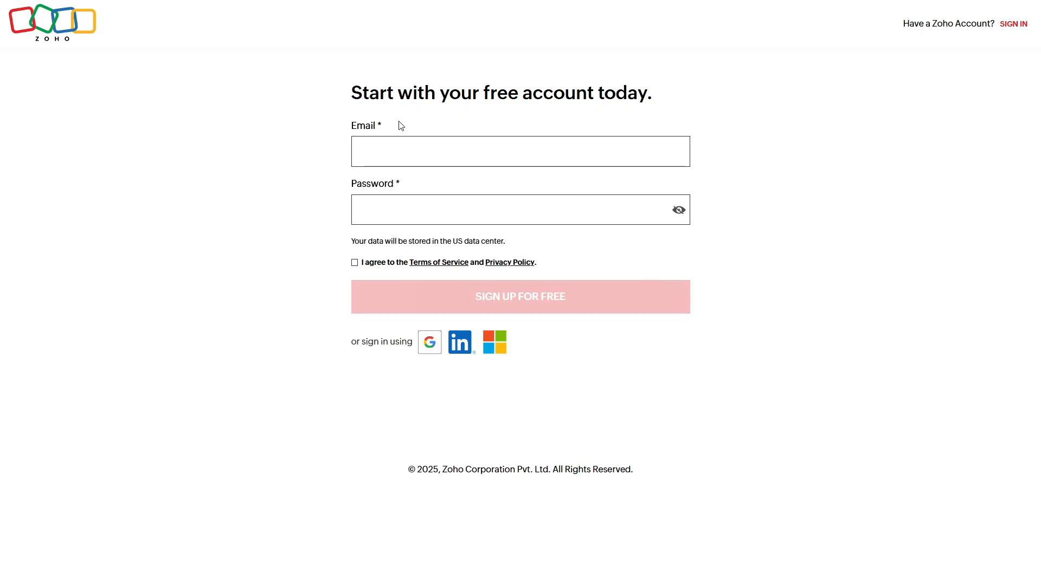
{"action": "left_click", "coordinate": [430, 138]}
{"action": "left_click", "coordinate": [290, 167]}
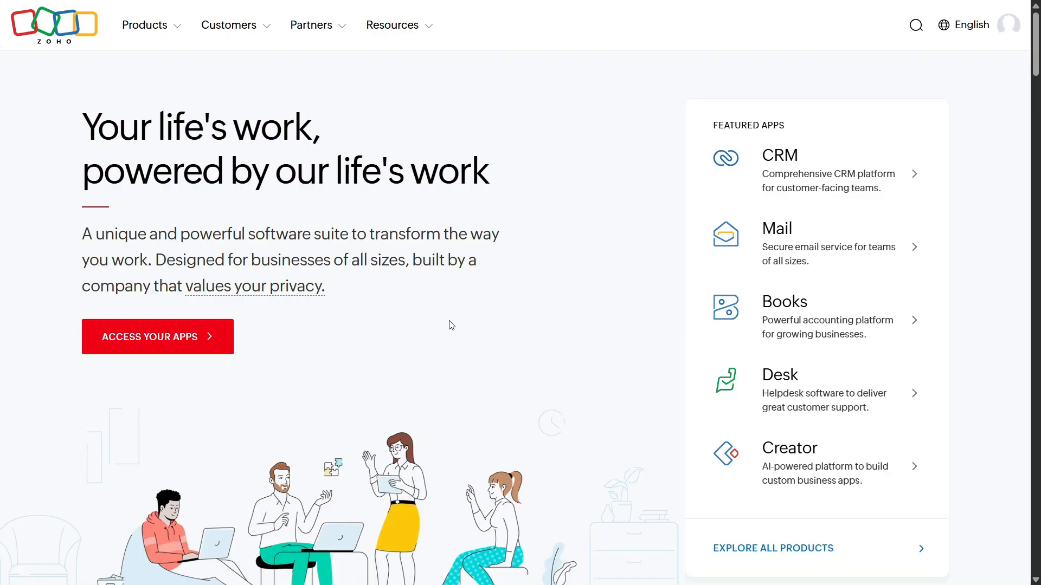
Open the Zoho apps catalogue from the home page and look through the featured and sales apps.
{"action": "left_click", "coordinate": [182, 337]}
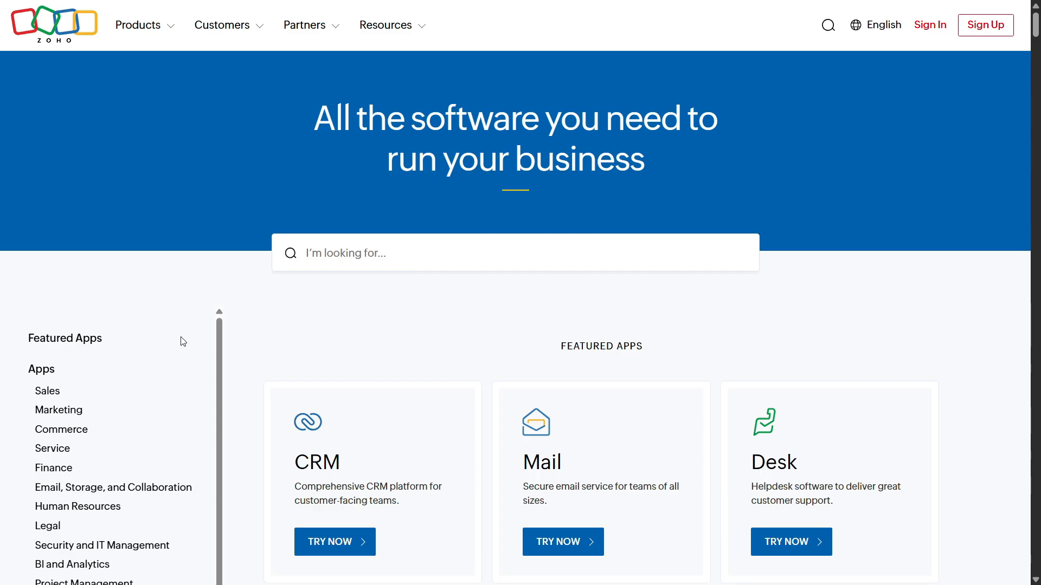
{"action": "scroll", "coordinate": [182, 342], "scroll_direction": "down", "scroll_amount": 10}
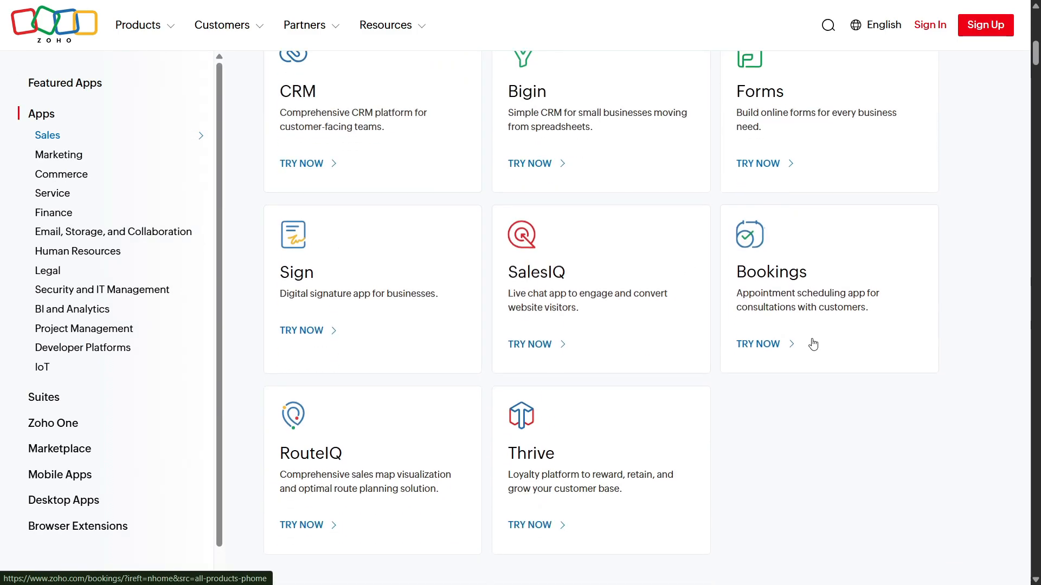
{"action": "scroll", "coordinate": [466, 488], "scroll_direction": "up", "scroll_amount": 10}
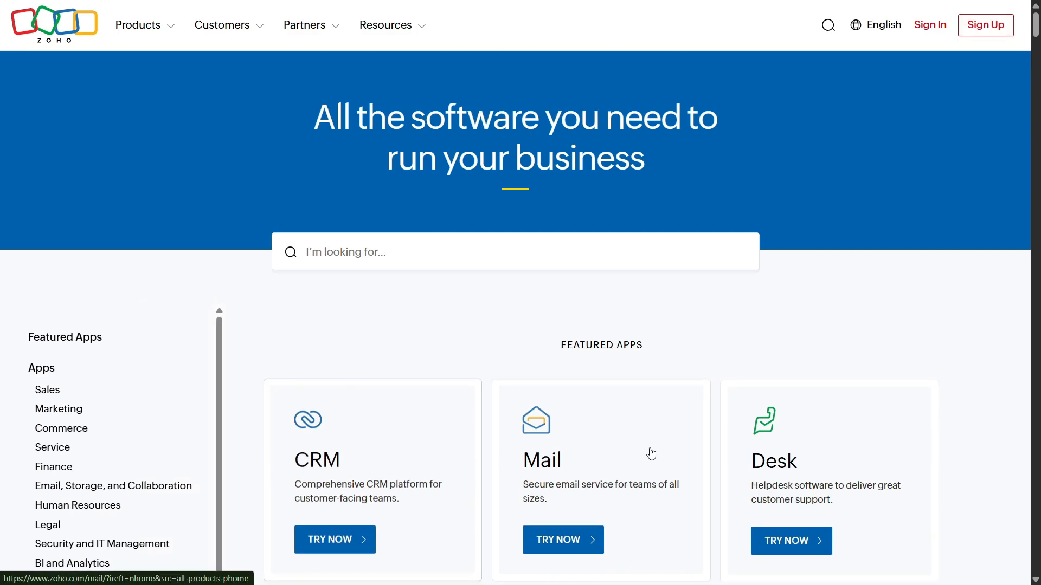
{"action": "scroll", "coordinate": [651, 453], "scroll_direction": "down", "scroll_amount": 5}
{"action": "scroll", "coordinate": [488, 544], "scroll_direction": "up", "scroll_amount": 5}
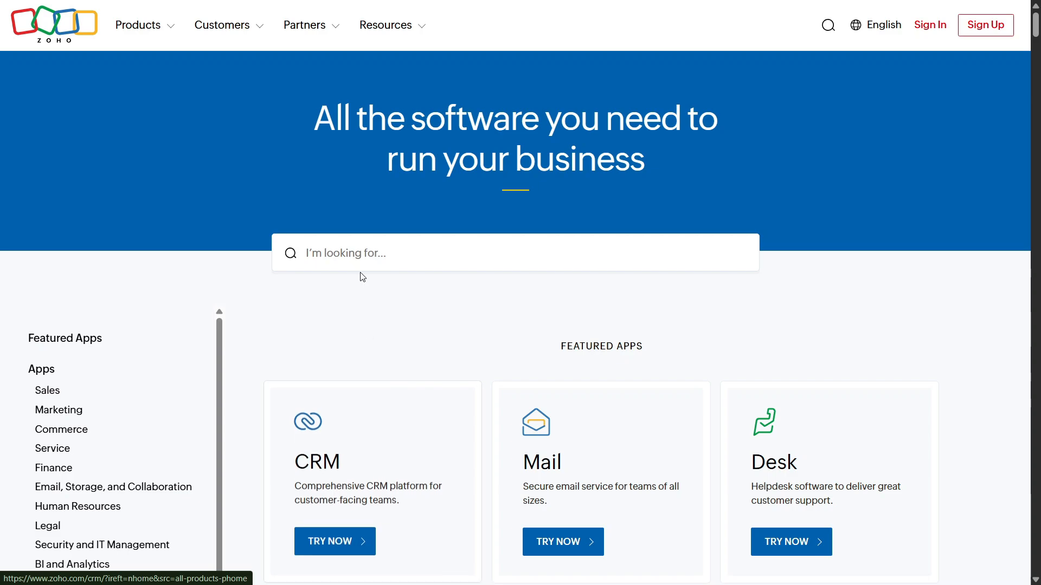
Search the apps catalogue for "Form BU" and open the Zoho Forms product page.
{"action": "left_click", "coordinate": [361, 257]}
{"action": "key", "text": "Caps_Lock"}
{"action": "type", "text": "Z"}
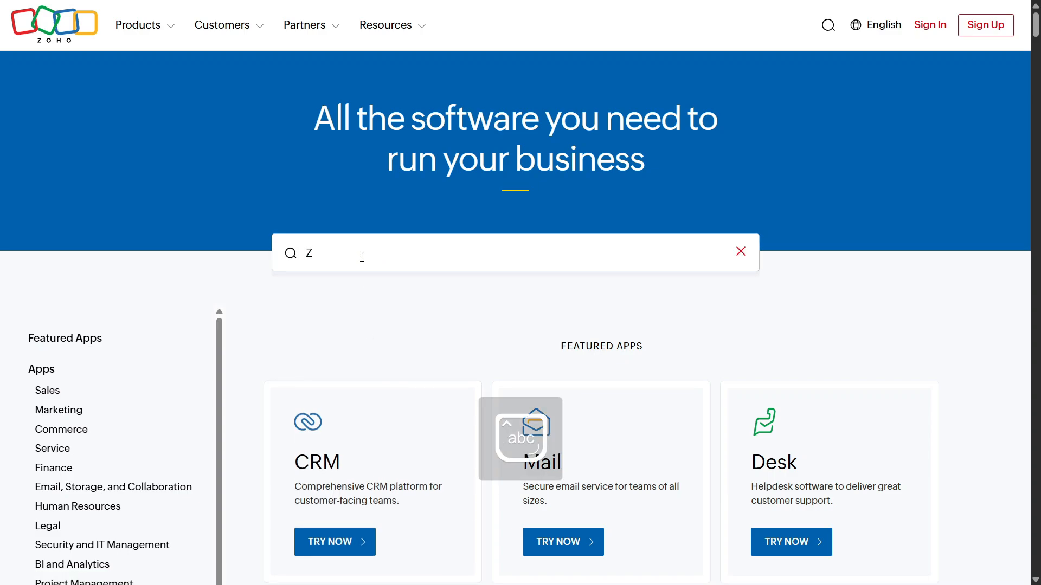
{"action": "key", "text": "BackSpace"}
{"action": "key", "text": "Caps_Lock"}
{"action": "type", "text": "F"}
{"action": "key", "text": "Caps_Lock"}
{"action": "type", "text": "orm"}
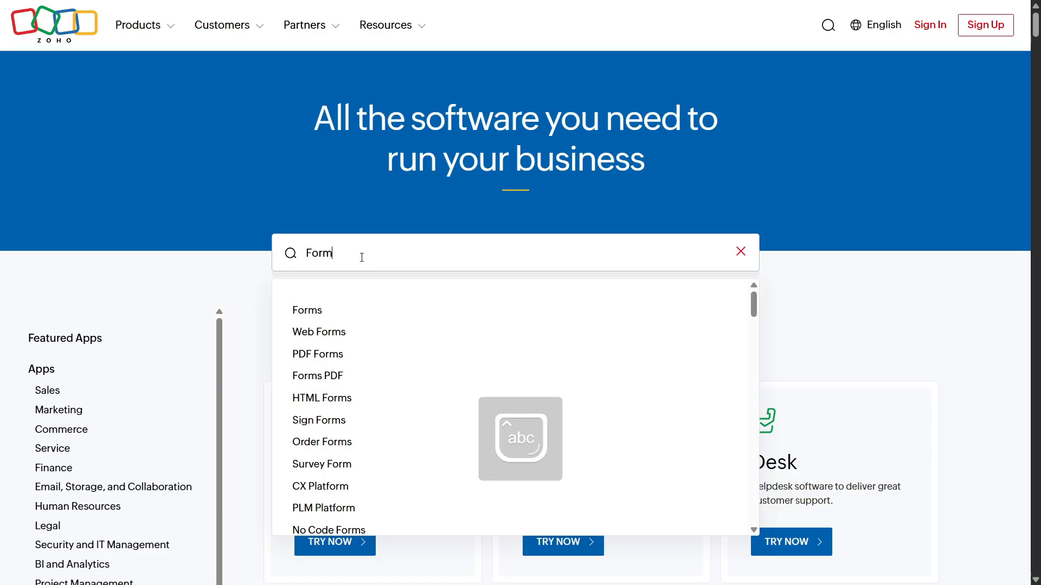
{"action": "key", "text": "Caps_Lock"}
{"action": "type", "text": "BU"}
{"action": "key", "text": "Caps_Lock"}
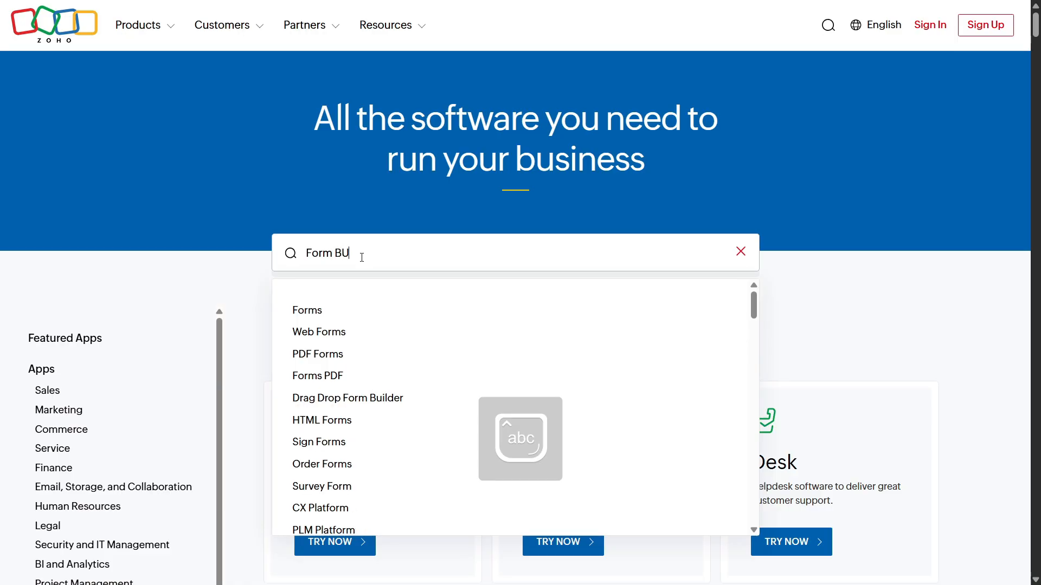
{"action": "key", "text": "Return"}
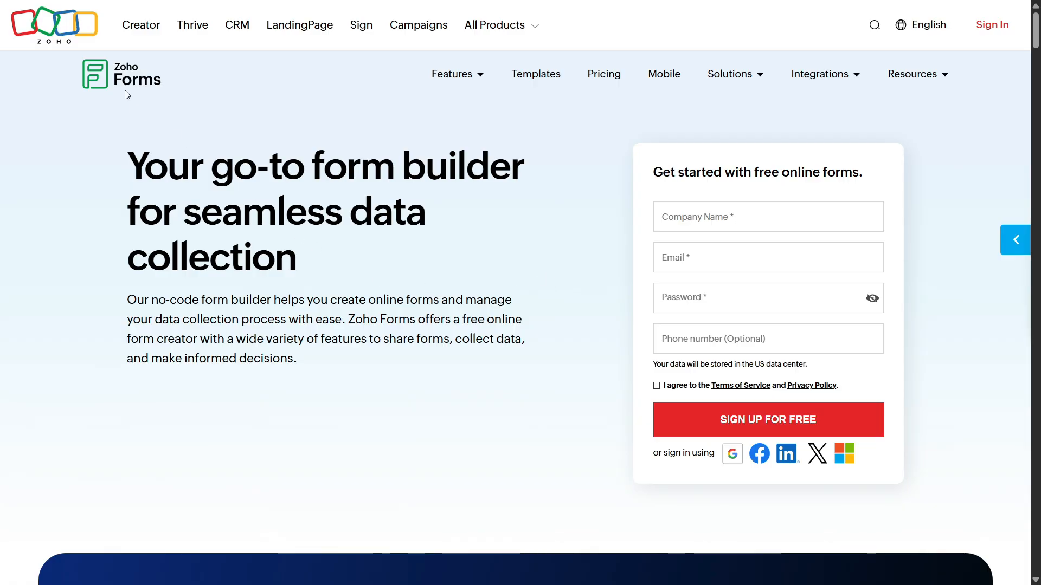
{"action": "scroll", "coordinate": [495, 311], "scroll_direction": "down", "scroll_amount": 2}
{"action": "scroll", "coordinate": [539, 274], "scroll_direction": "up", "scroll_amount": 2}
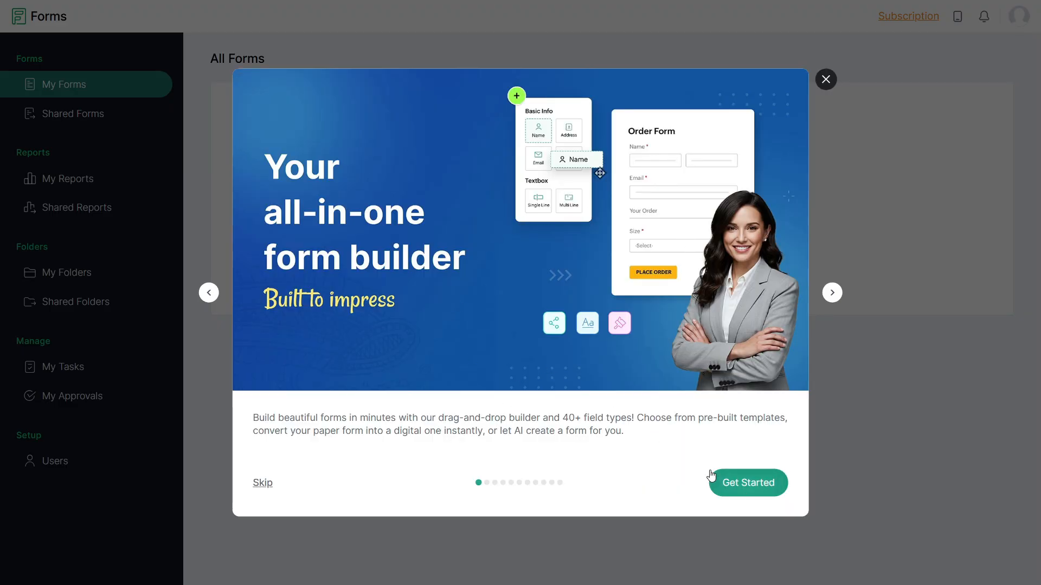
Skip the introductory tour in Zoho Forms and start a new form from the form templates.
{"action": "left_click", "coordinate": [832, 293]}
{"action": "left_click", "coordinate": [832, 296]}
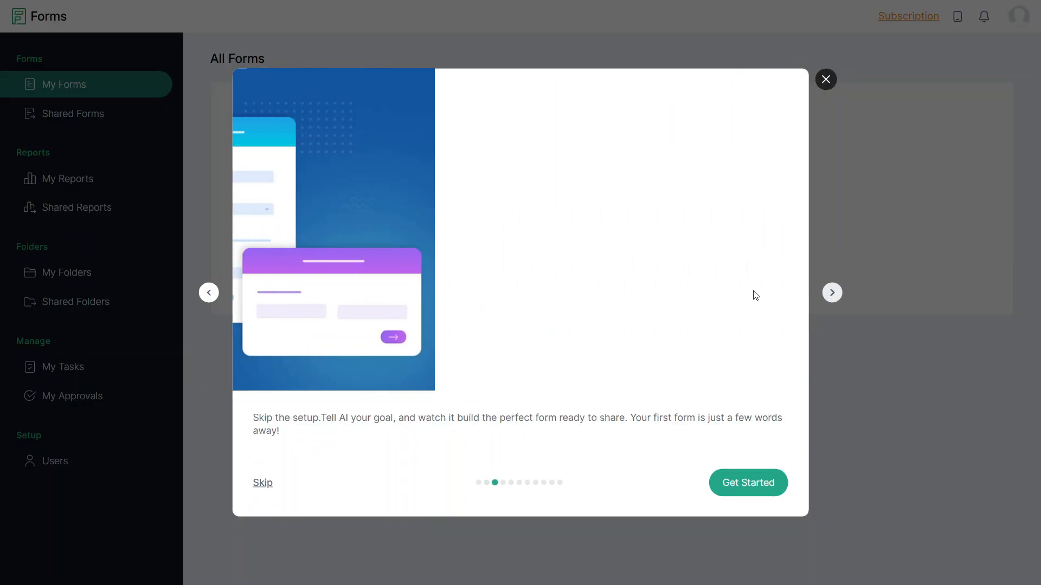
{"action": "left_click", "coordinate": [265, 483]}
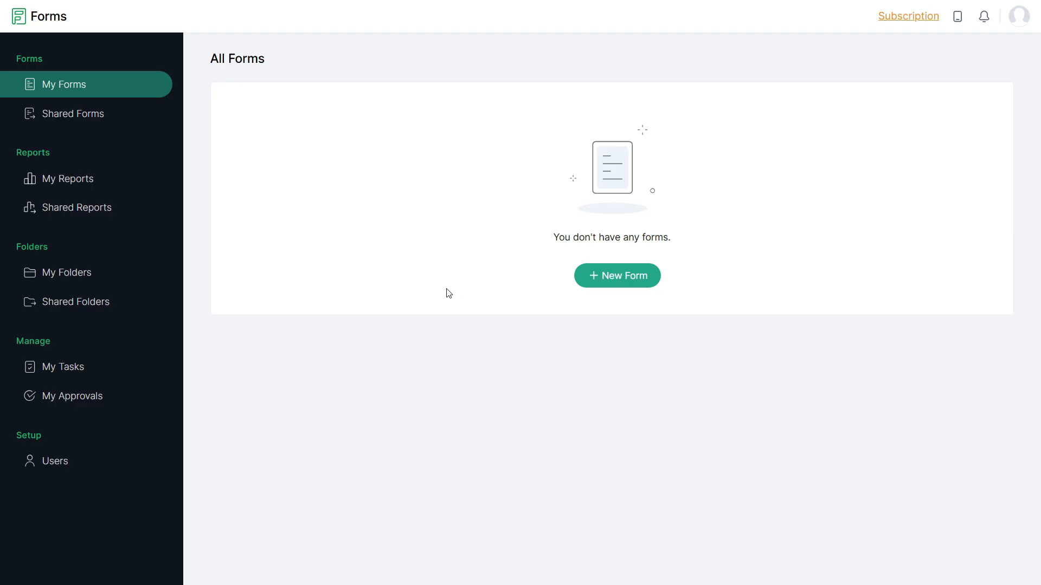
{"action": "left_click", "coordinate": [623, 281]}
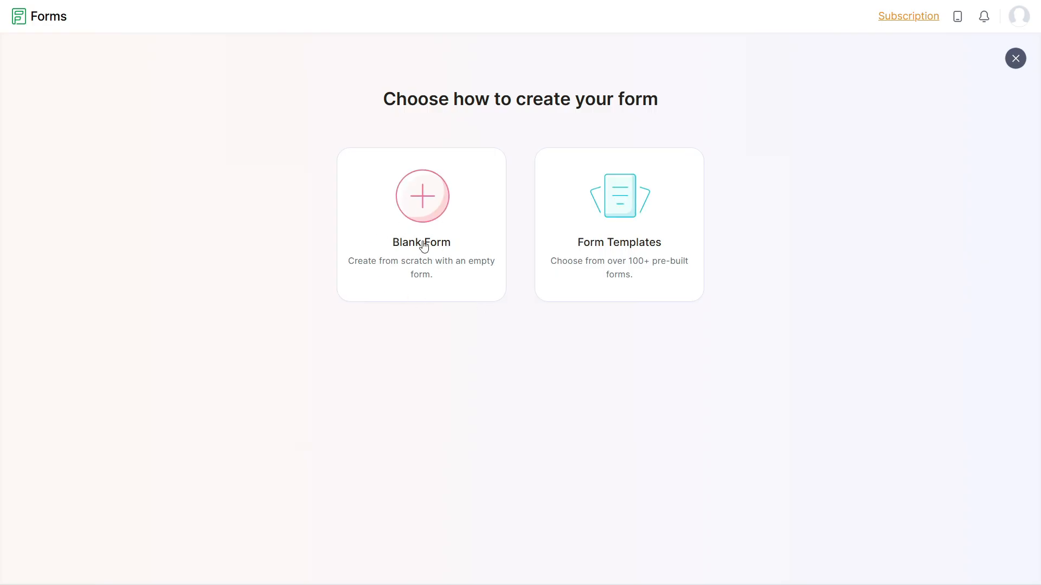
{"action": "left_click", "coordinate": [611, 225]}
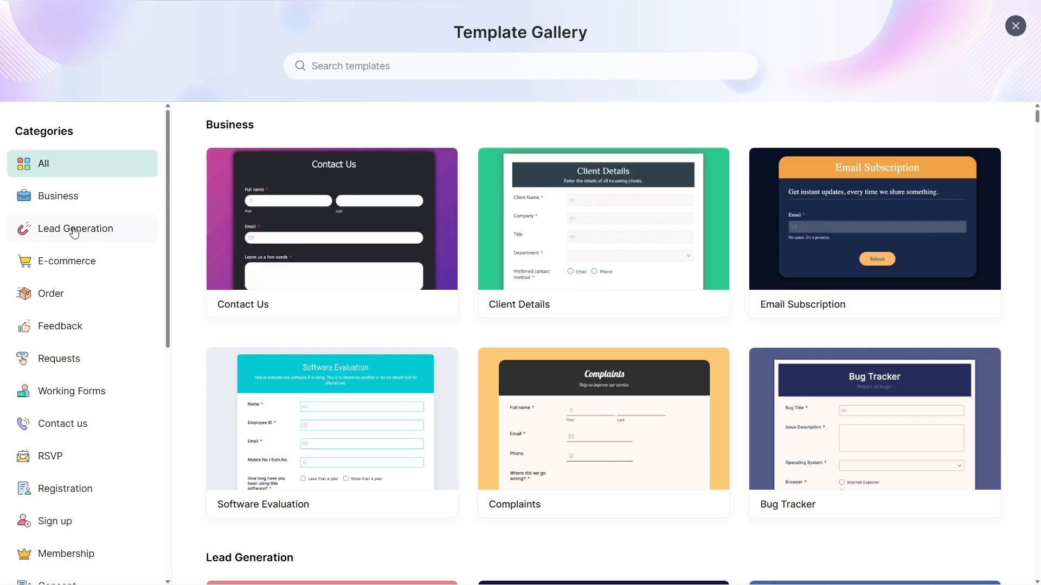
Look through the full list of template categories and the sample templates in the Template Gallery.
{"action": "scroll", "coordinate": [68, 300], "scroll_direction": "down", "scroll_amount": 1}
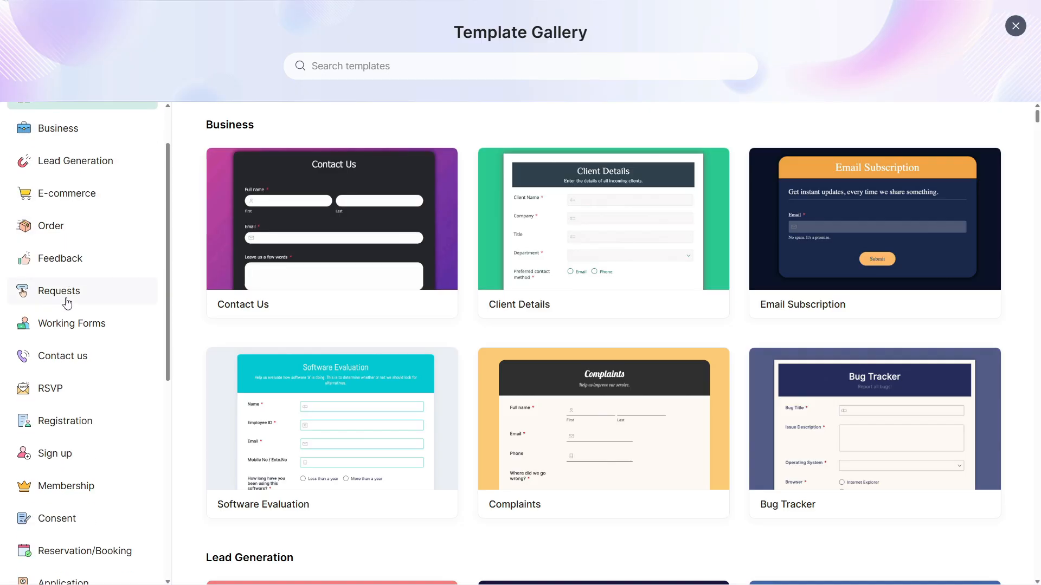
{"action": "scroll", "coordinate": [67, 302], "scroll_direction": "down", "scroll_amount": 1}
{"action": "scroll", "coordinate": [76, 407], "scroll_direction": "down", "scroll_amount": 2}
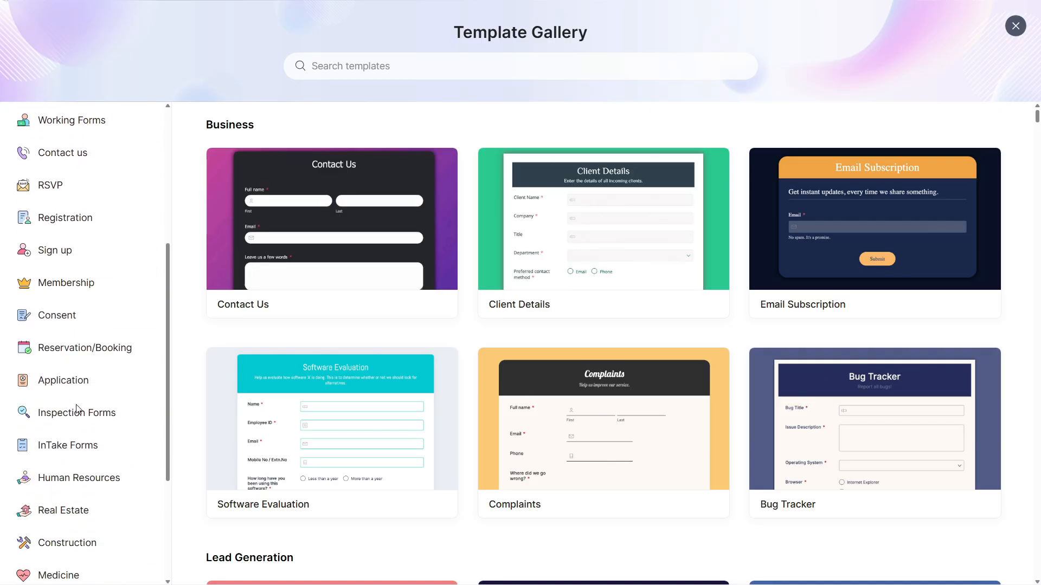
{"action": "scroll", "coordinate": [77, 410], "scroll_direction": "down", "scroll_amount": 3}
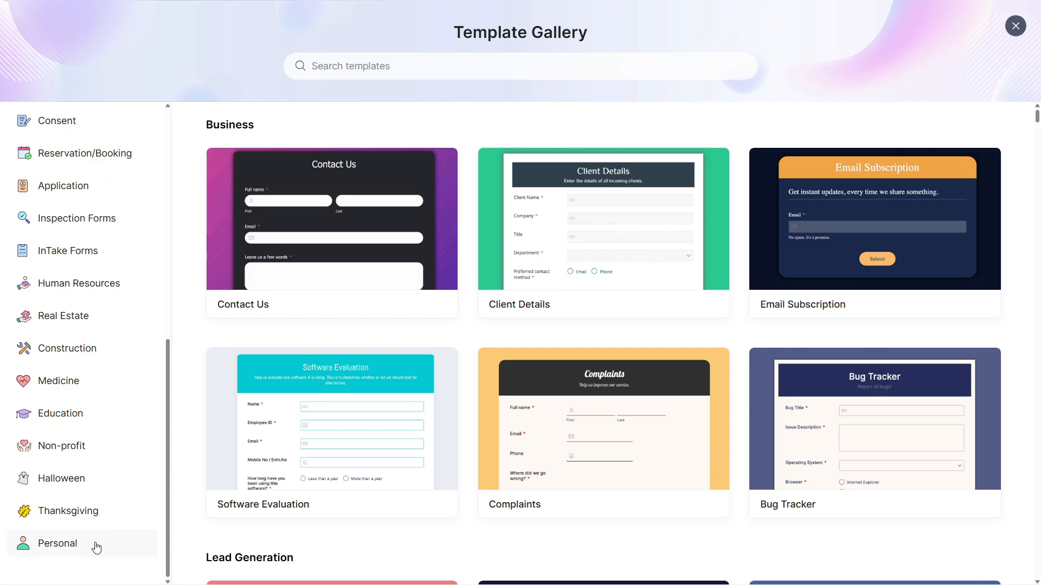
{"action": "scroll", "coordinate": [60, 475], "scroll_direction": "up", "scroll_amount": 3}
{"action": "scroll", "coordinate": [59, 474], "scroll_direction": "up", "scroll_amount": 3}
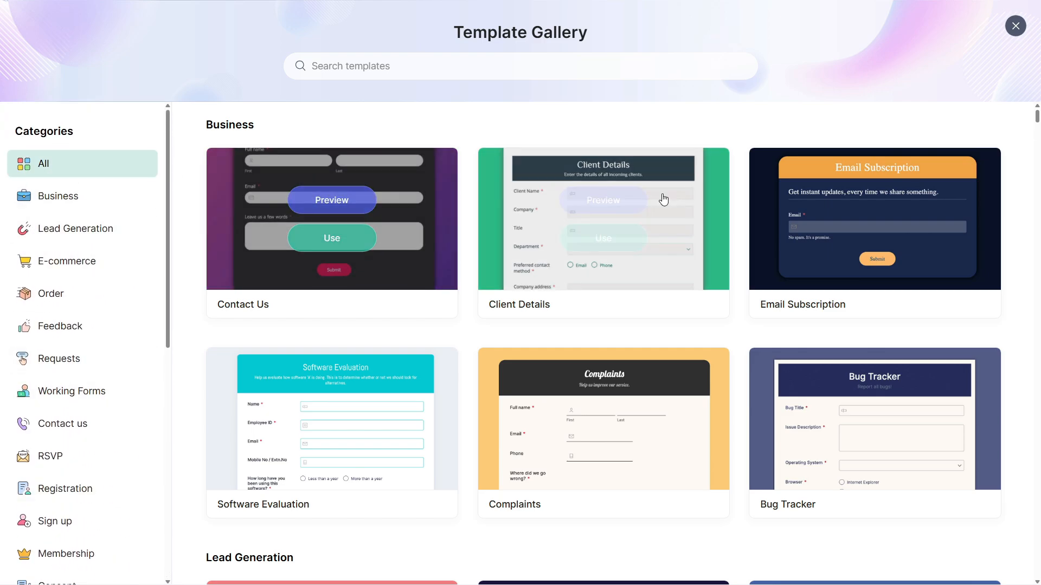
{"action": "scroll", "coordinate": [837, 269], "scroll_direction": "down", "scroll_amount": 5}
{"action": "scroll", "coordinate": [341, 467], "scroll_direction": "up", "scroll_amount": 4}
{"action": "scroll", "coordinate": [336, 465], "scroll_direction": "up", "scroll_amount": 1}
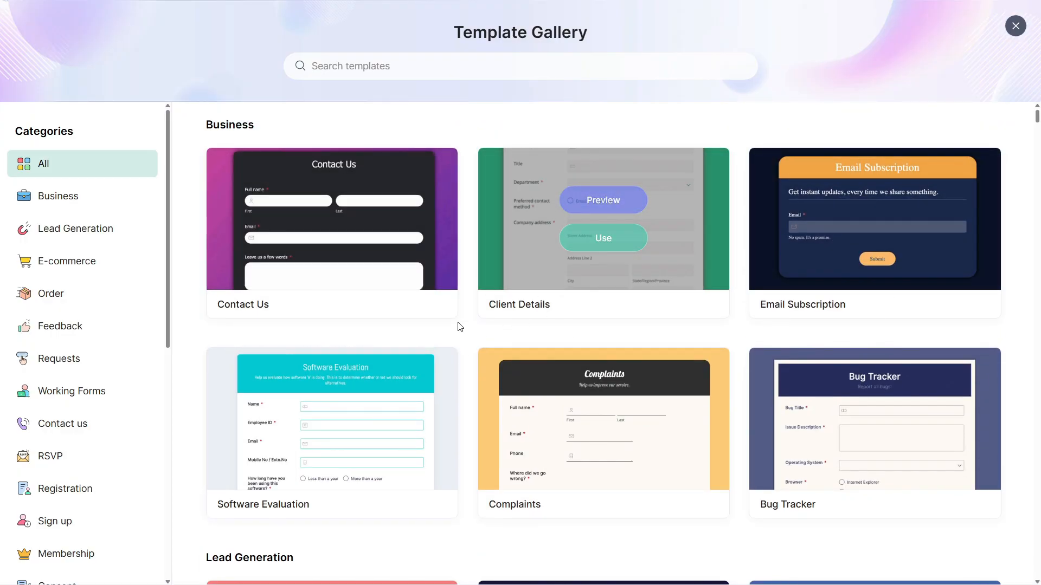
Create the form from the Product Order Form template in the Order category.
{"action": "left_click", "coordinate": [73, 303]}
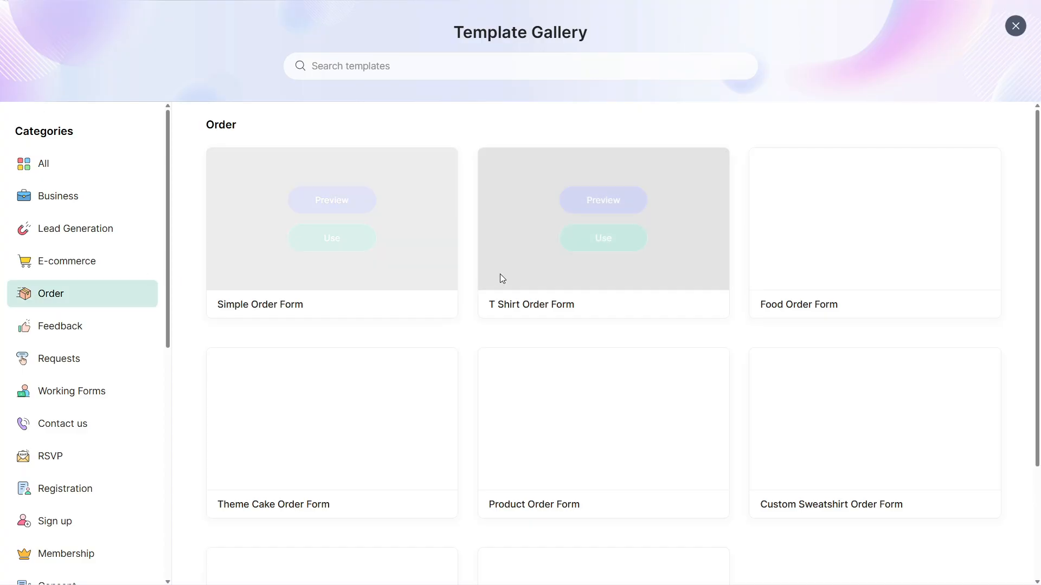
{"action": "scroll", "coordinate": [813, 415], "scroll_direction": "down", "scroll_amount": 1}
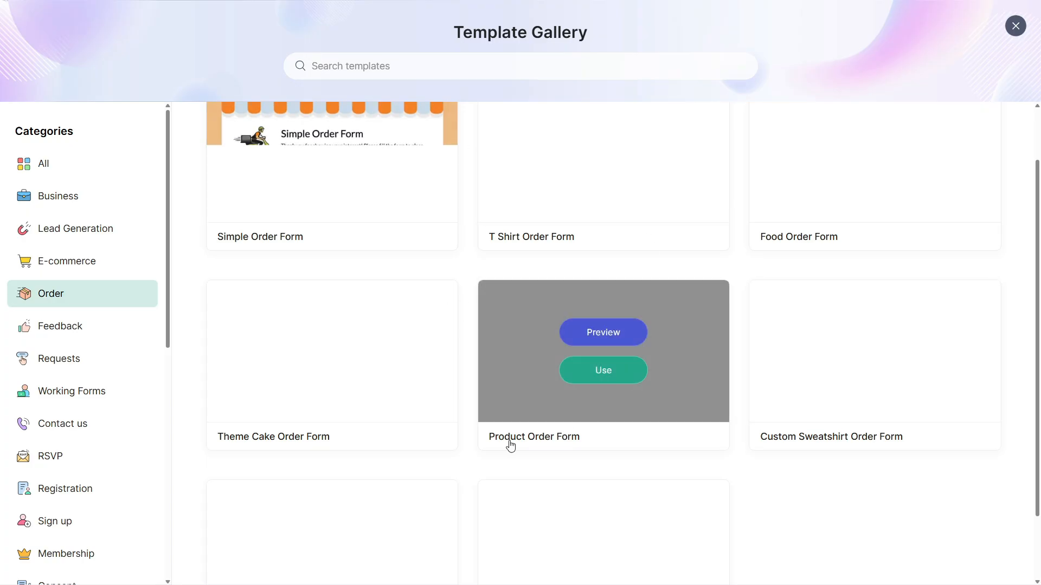
{"action": "left_click", "coordinate": [601, 372]}
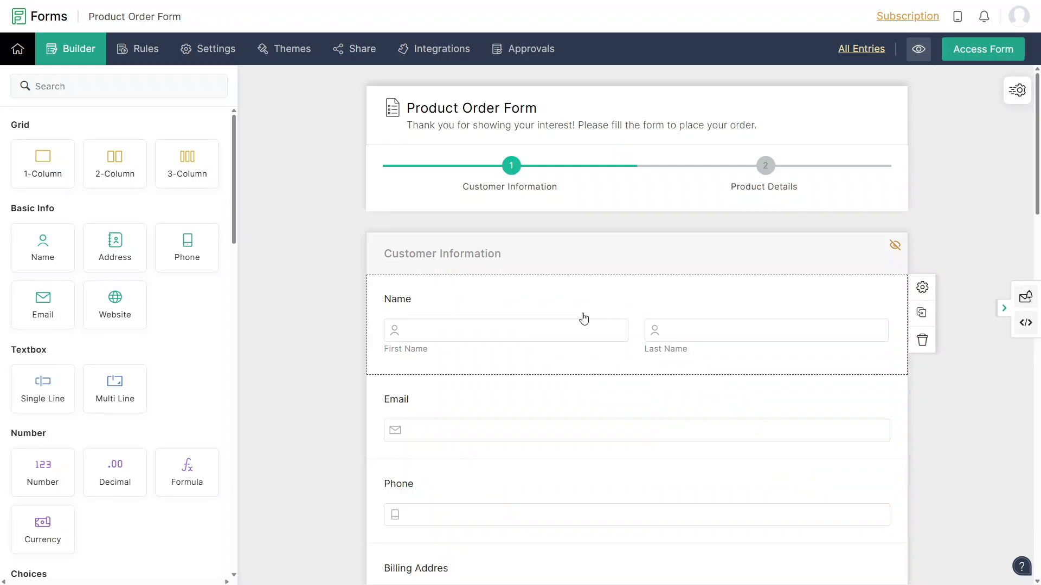
Set the form title to "How To Use Zoho Form Builder" in the form properties.
{"action": "left_click", "coordinate": [476, 107]}
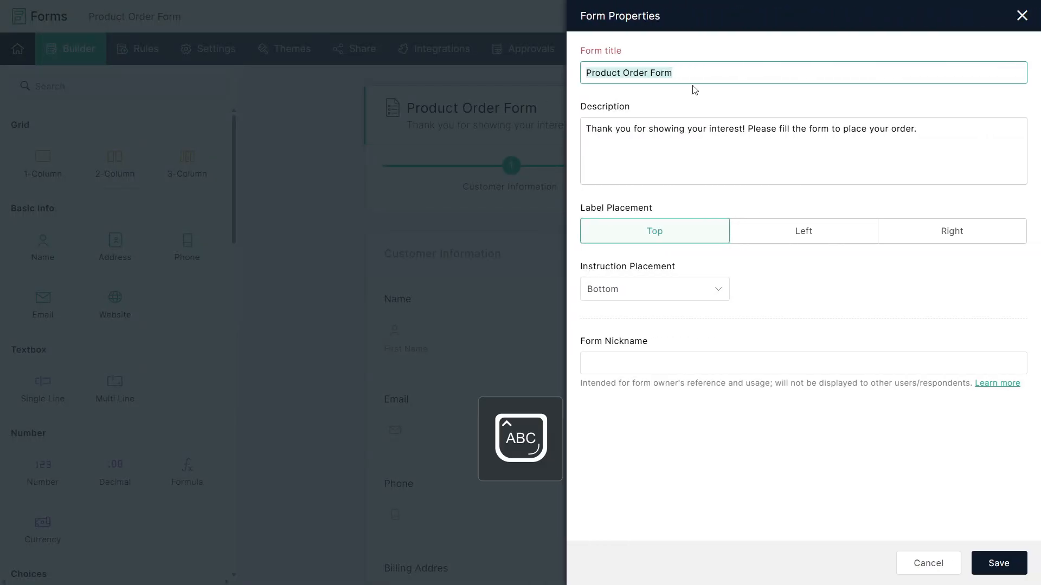
{"action": "type", "text": "How To Use"}
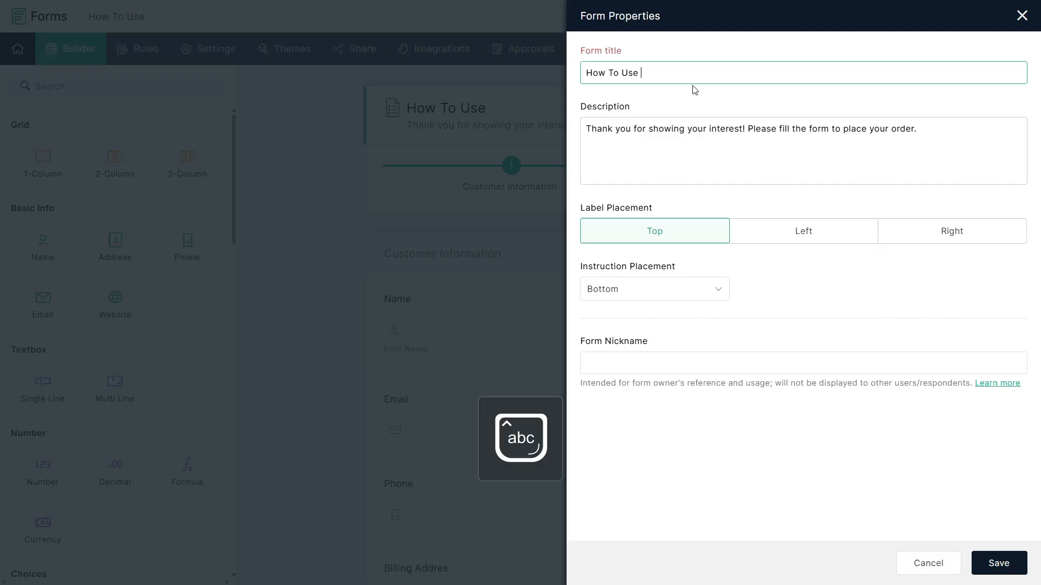
{"action": "type", "text": " Zoho B"}
{"action": "key", "text": "Caps_Lock"}
{"action": "key", "text": "Caps_Lock"}
{"action": "type", "text": "F"}
{"action": "key", "text": "Caps_Lock"}
{"action": "type", "text": "orm"}
{"action": "key", "text": "Caps_Lock"}
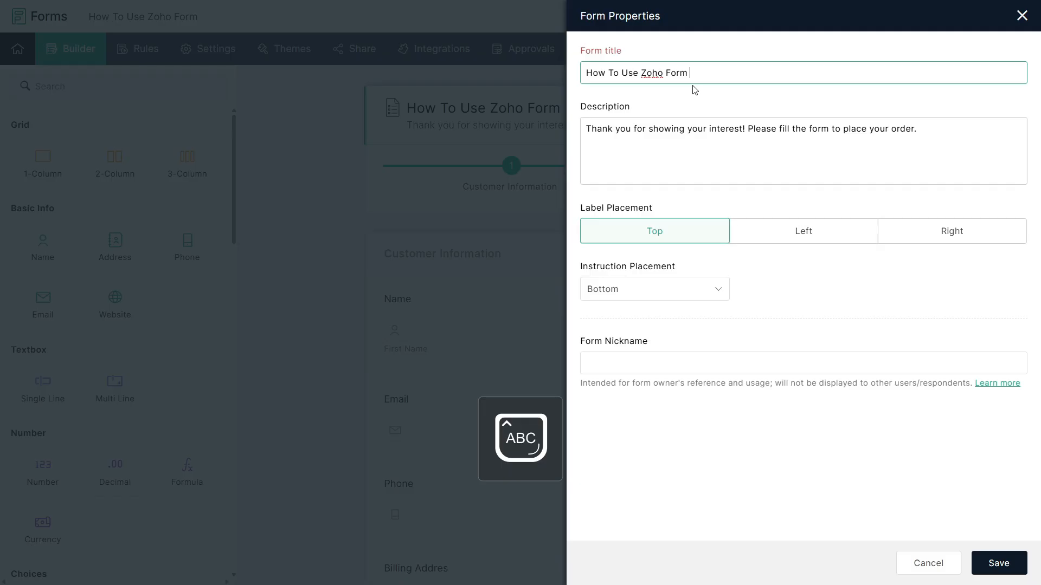
{"action": "type", "text": "B"}
{"action": "key", "text": "Caps_Lock"}
{"action": "type", "text": "uilder"}
Replace the form description with the form title text, "How To Use Zoho Form Builder".
{"action": "left_click_drag", "start_coordinate": [733, 72], "coordinate": [564, 93]}
{"action": "key", "text": "ctrl+c"}
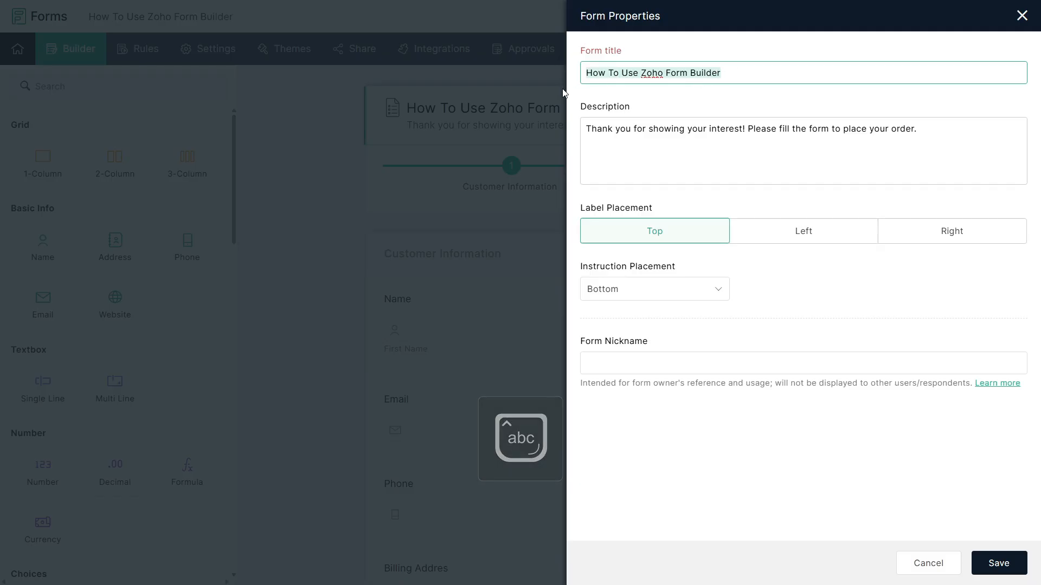
{"action": "left_click_drag", "start_coordinate": [924, 119], "coordinate": [585, 135]}
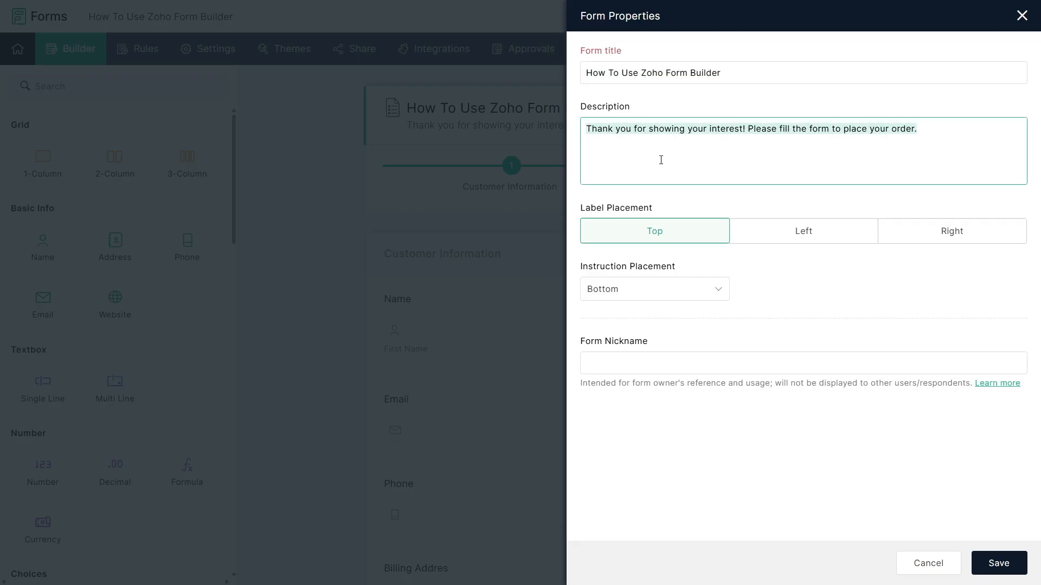
{"action": "key", "text": "ctrl+v"}
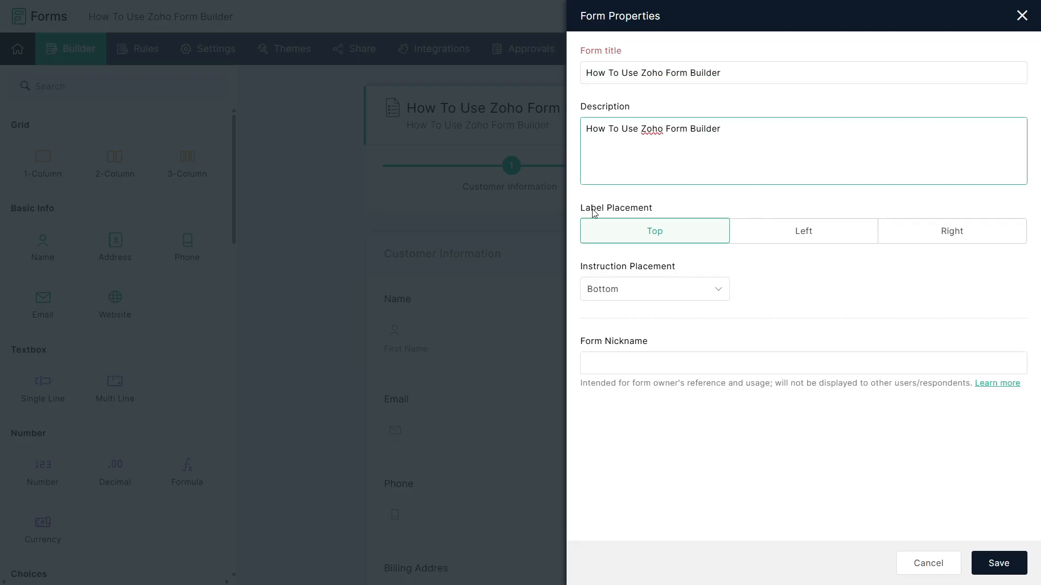
Try the other label placements, return to Top, paste the form title as the form nickname, and save the form properties.
{"action": "left_click", "coordinate": [768, 234]}
{"action": "left_click", "coordinate": [937, 245]}
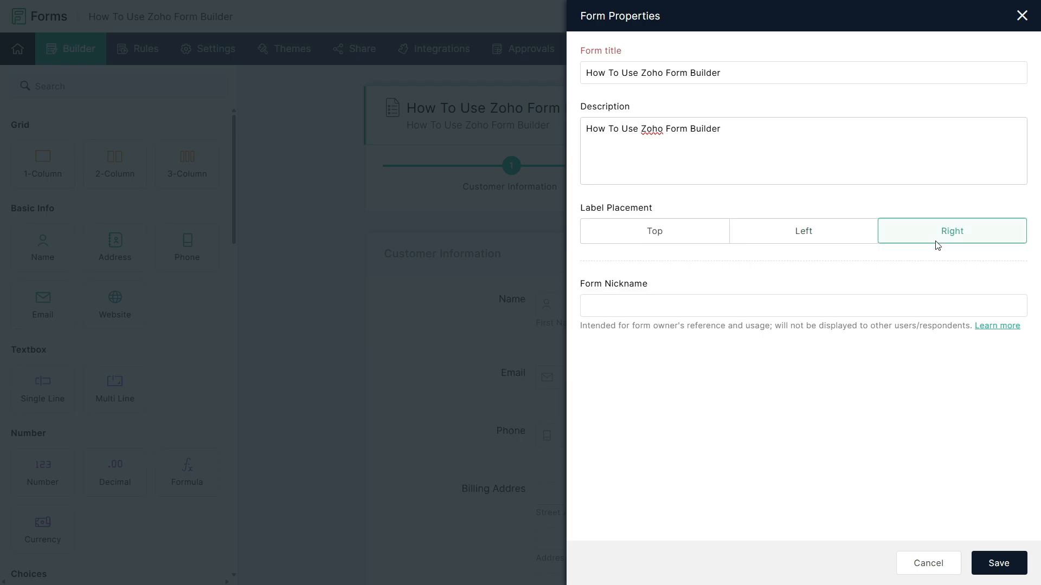
{"action": "left_click", "coordinate": [683, 241]}
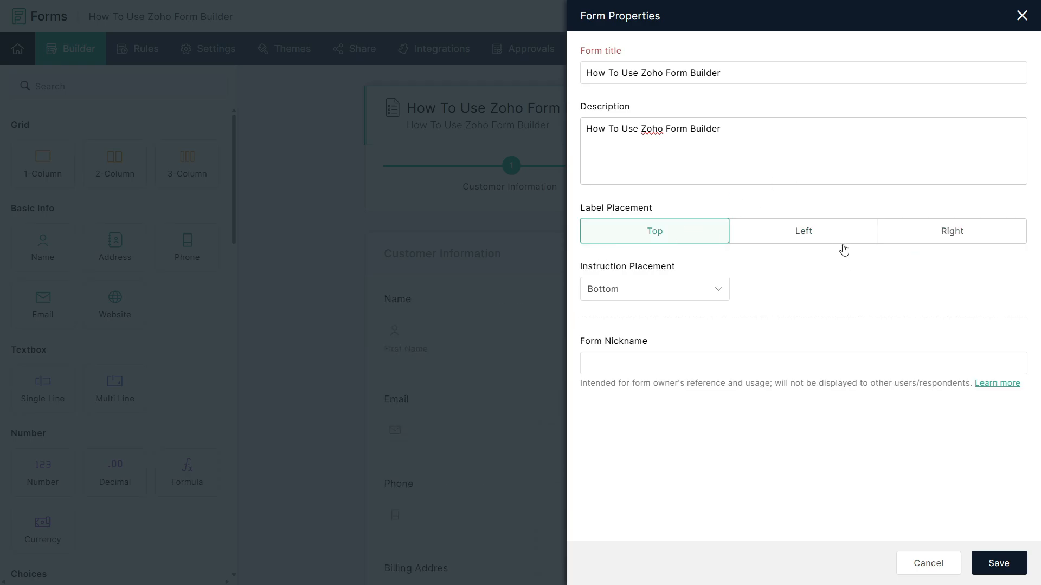
{"action": "left_click", "coordinate": [649, 366]}
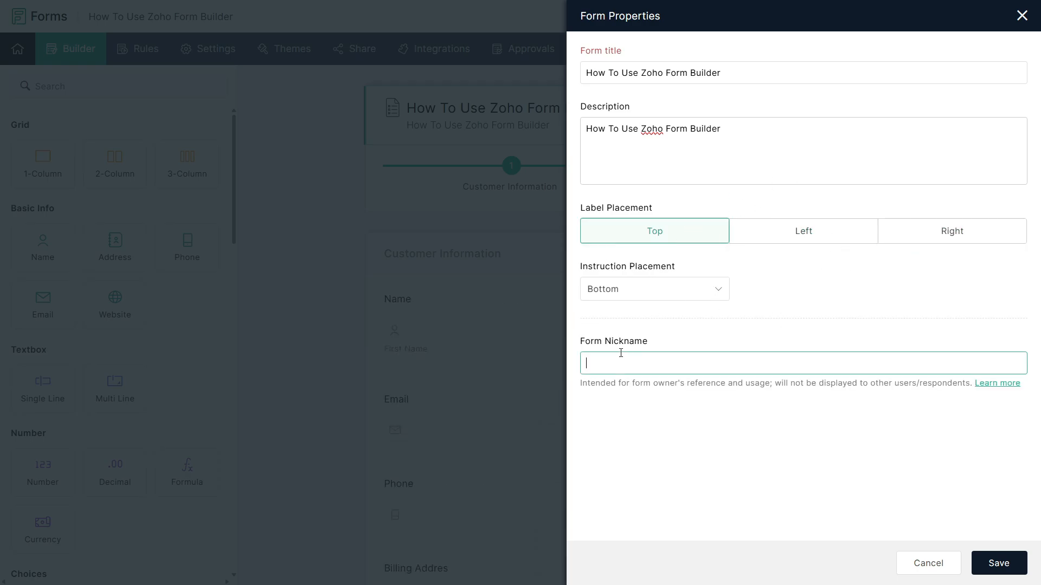
{"action": "key", "text": "ctrl+v"}
{"action": "left_click", "coordinate": [1008, 566]}
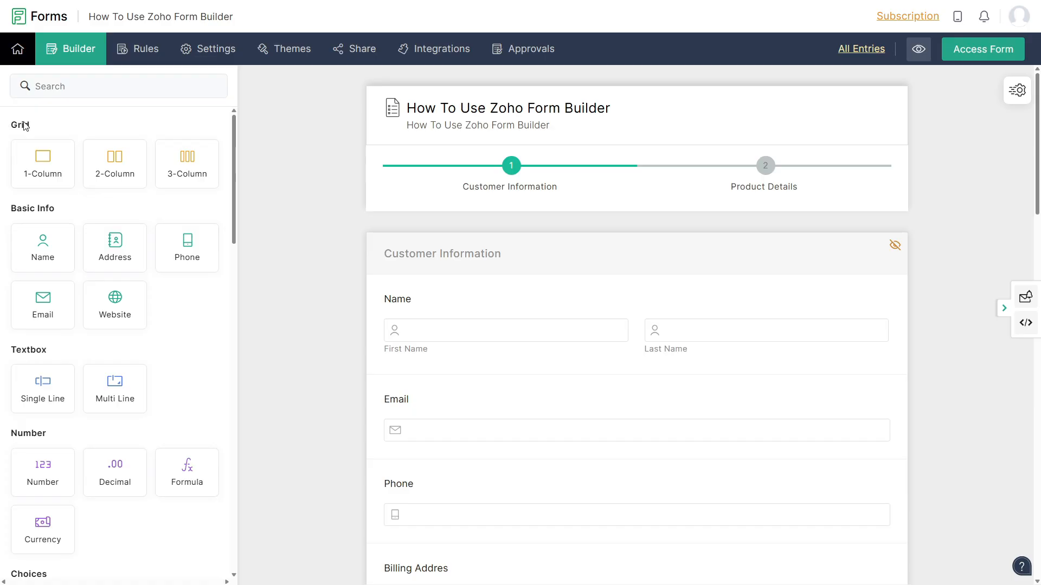
Add two-column and three-column grids at the end of the form and save the three-column grid's properties with its header hidden.
{"action": "left_click", "coordinate": [110, 168]}
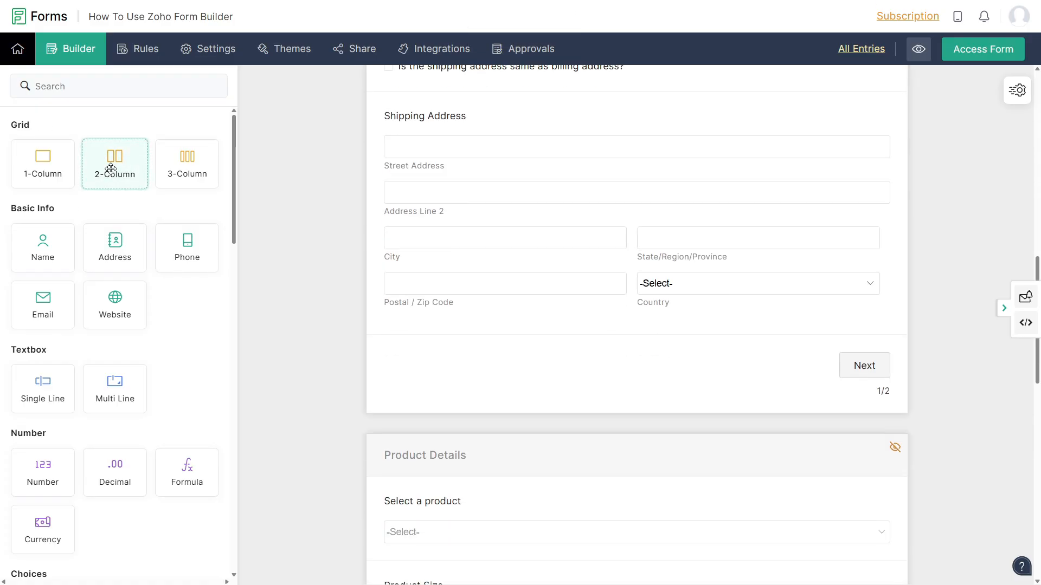
{"action": "left_click", "coordinate": [166, 165]}
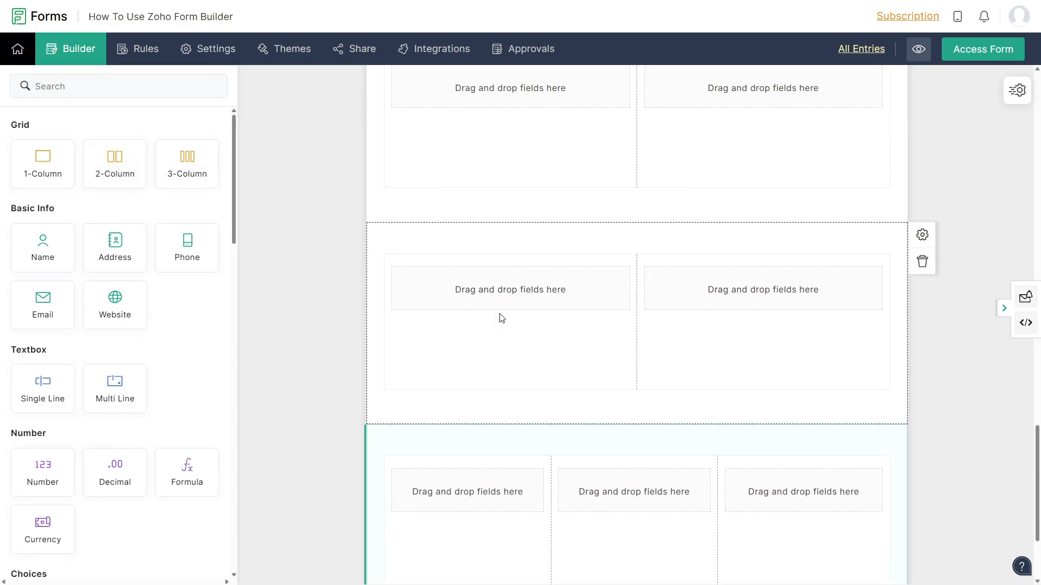
{"action": "left_click", "coordinate": [922, 349]}
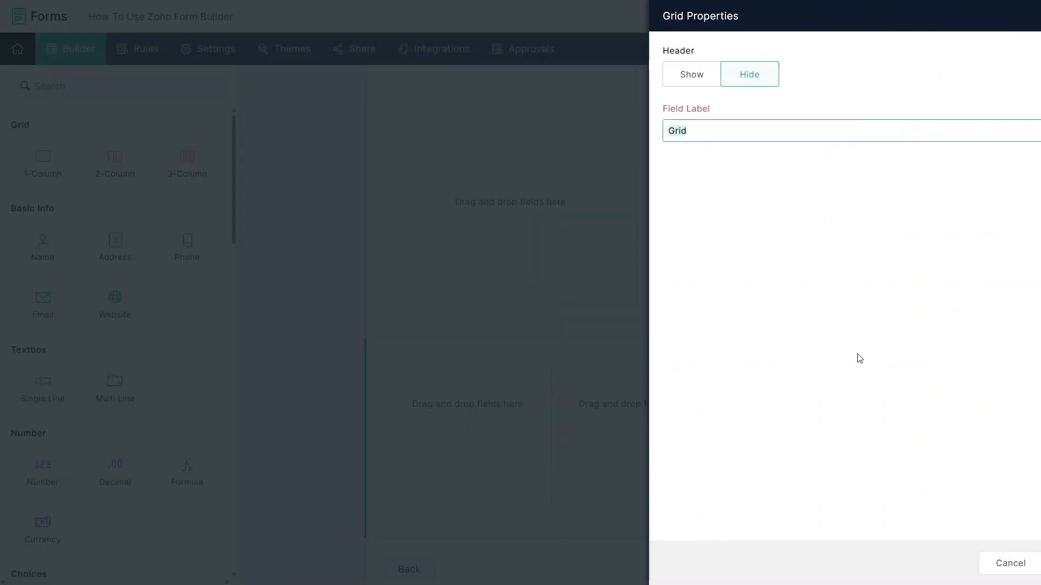
{"action": "left_click", "coordinate": [535, 267]}
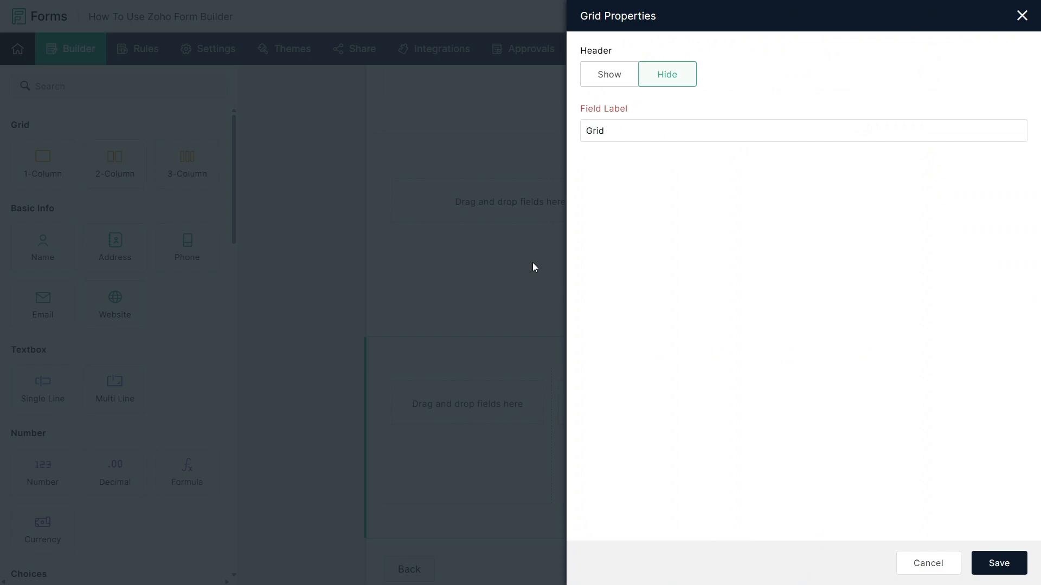
{"action": "left_click", "coordinate": [1020, 22]}
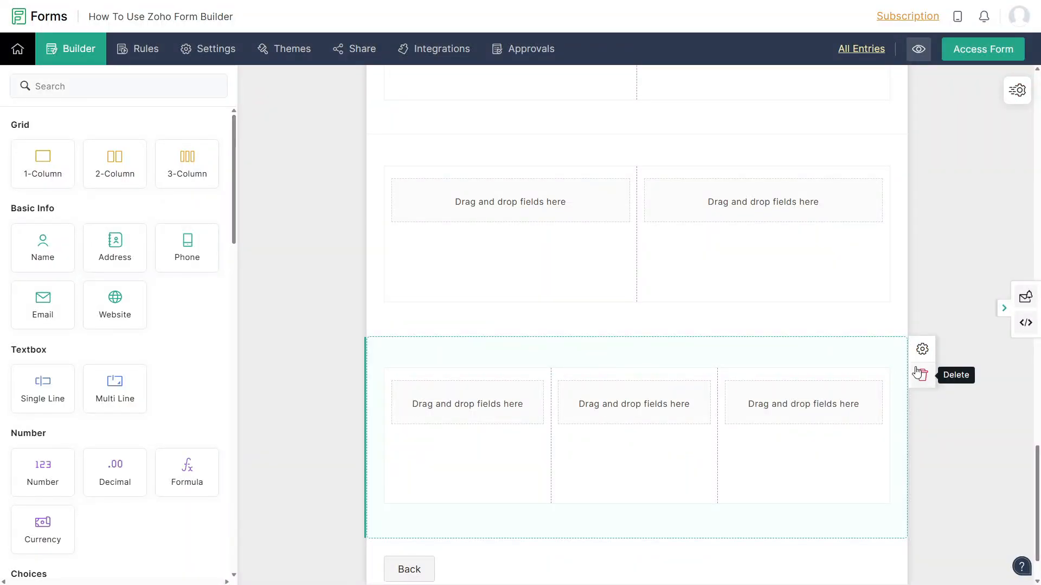
{"action": "left_click", "coordinate": [923, 349]}
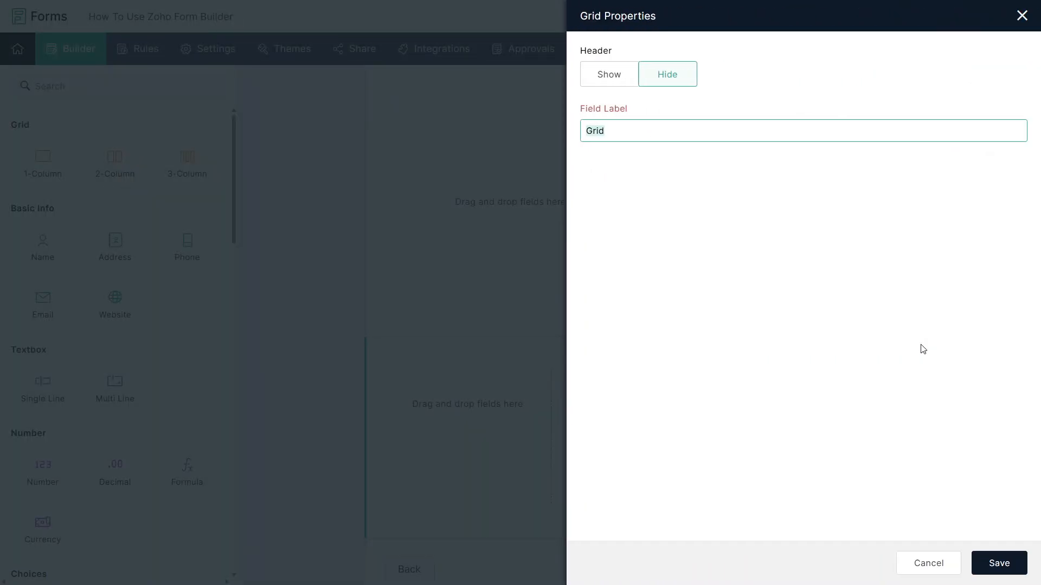
{"action": "left_click", "coordinate": [675, 79]}
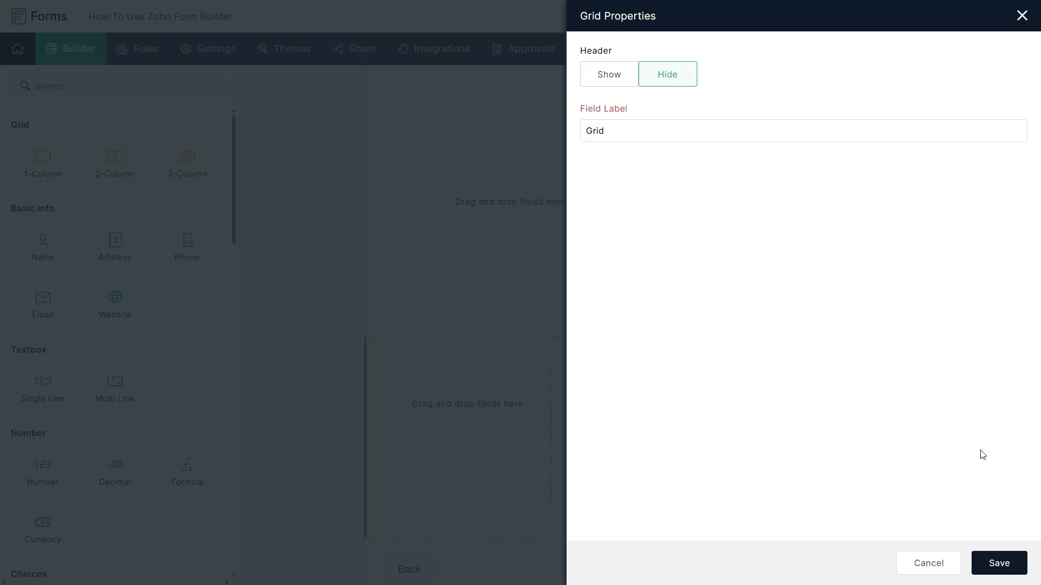
{"action": "left_click", "coordinate": [1019, 573]}
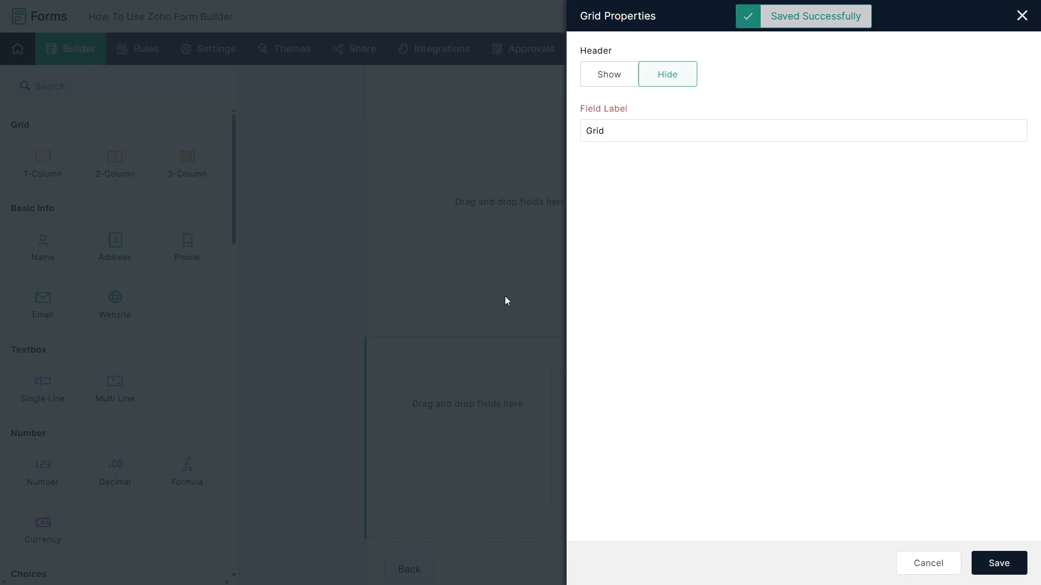
Place an Image Choices field in the left cell of the two-column grid below Accessories.
{"action": "scroll", "coordinate": [654, 434], "scroll_direction": "up", "scroll_amount": 6}
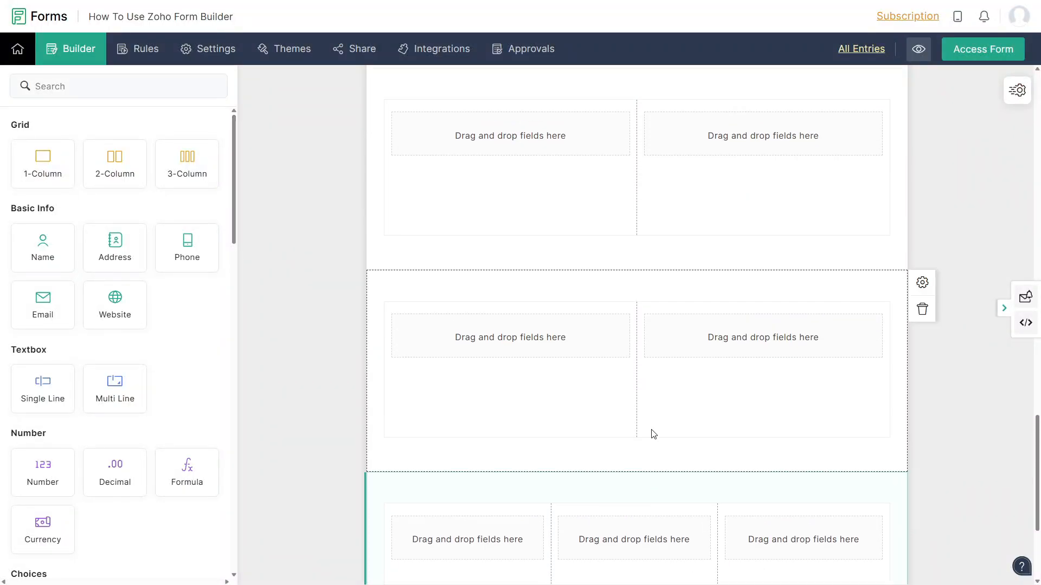
{"action": "scroll", "coordinate": [520, 321], "scroll_direction": "up", "scroll_amount": 1}
{"action": "scroll", "coordinate": [531, 322], "scroll_direction": "down", "scroll_amount": 1}
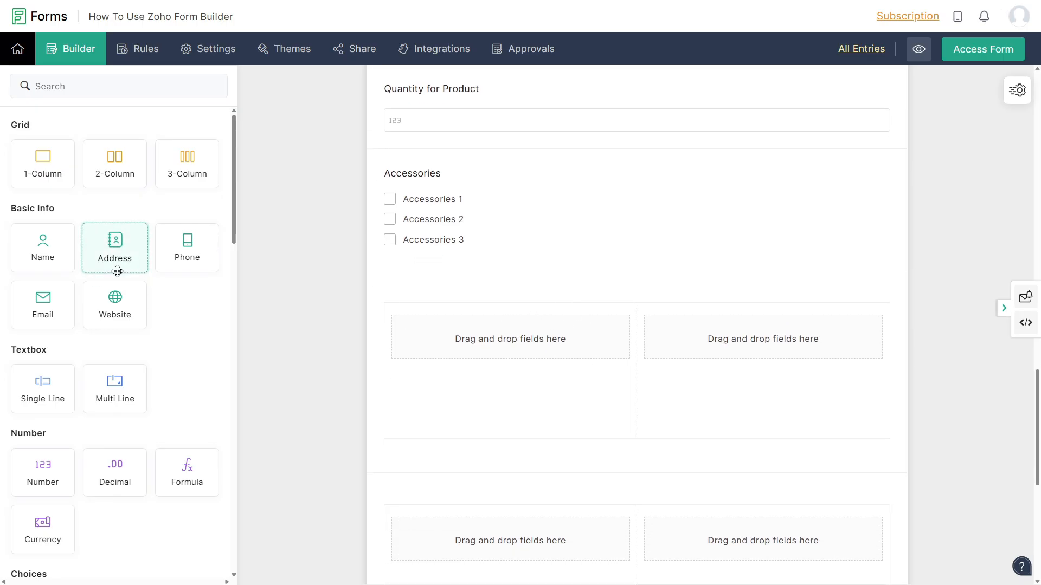
{"action": "scroll", "coordinate": [128, 272], "scroll_direction": "down", "scroll_amount": 3}
{"action": "scroll", "coordinate": [128, 271], "scroll_direction": "down", "scroll_amount": 3}
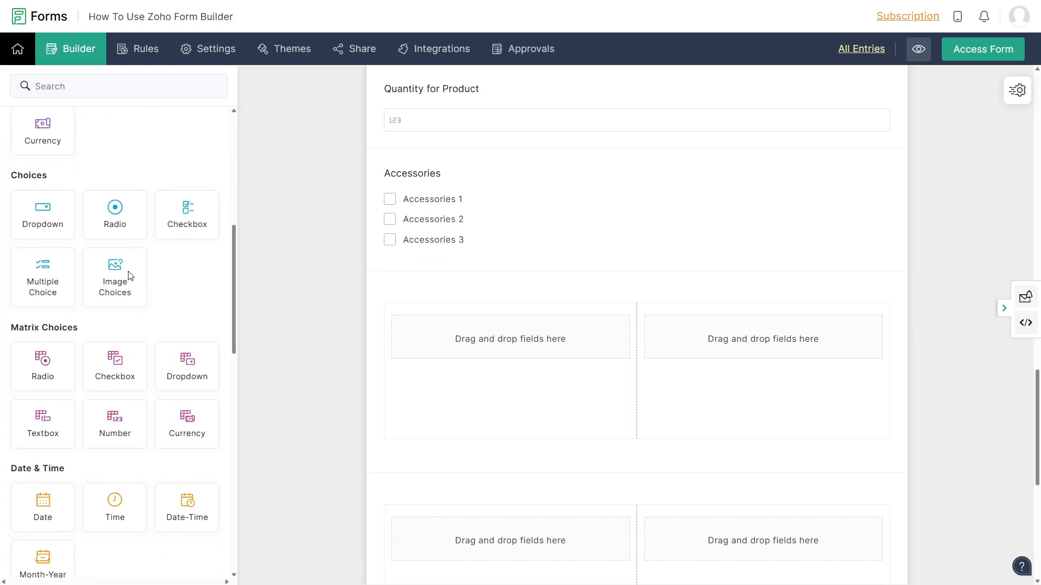
{"action": "left_click_drag", "start_coordinate": [115, 280], "coordinate": [469, 386]}
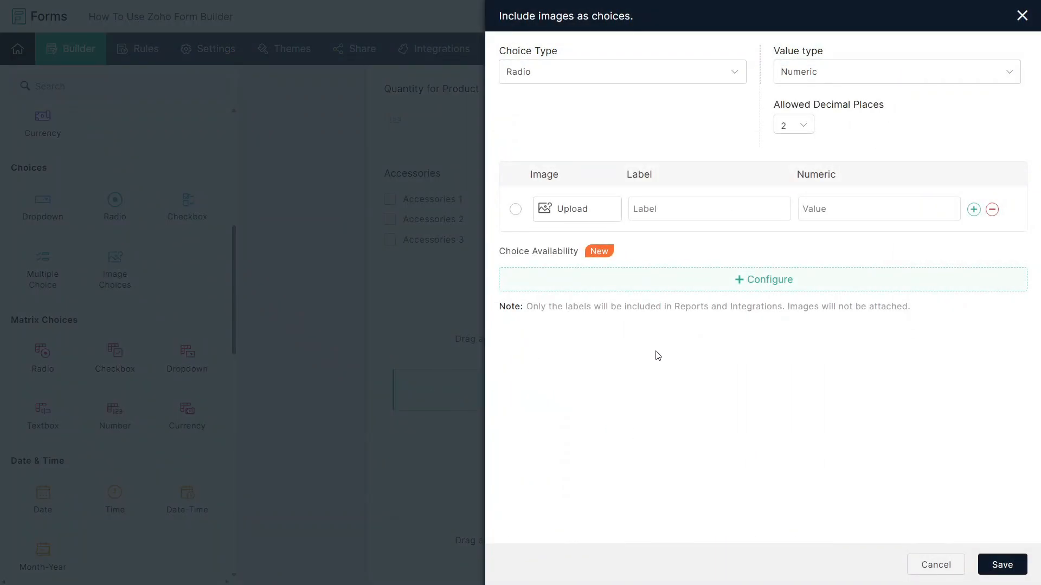
Upload an image for the first choice, label it "Center", and save the image choices.
{"action": "left_click", "coordinate": [567, 209]}
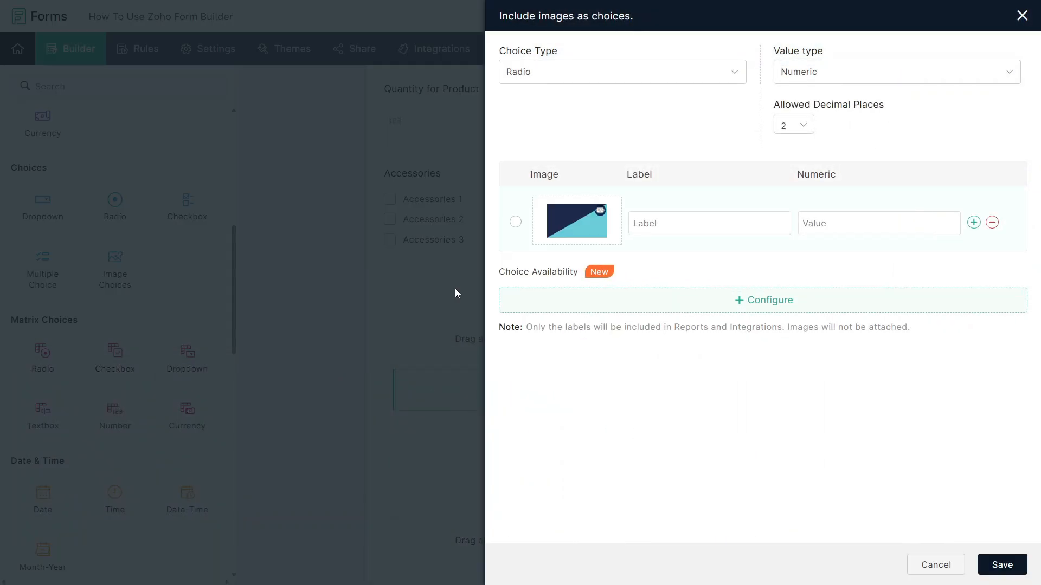
{"action": "left_click", "coordinate": [669, 233]}
{"action": "left_click", "coordinate": [717, 271]}
{"action": "left_click", "coordinate": [680, 227]}
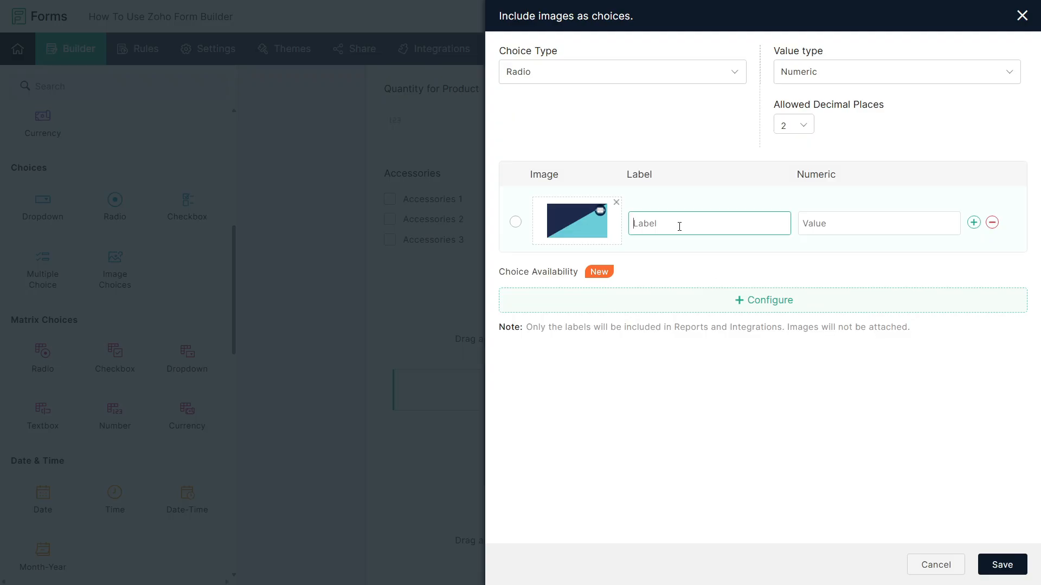
{"action": "type", "text": "Center"}
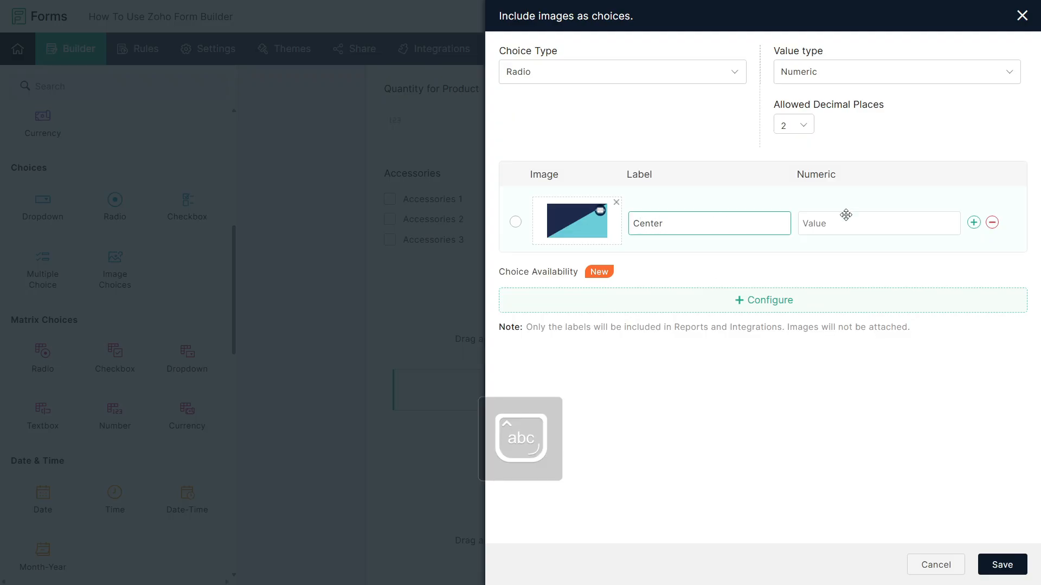
{"action": "left_click", "coordinate": [990, 566]}
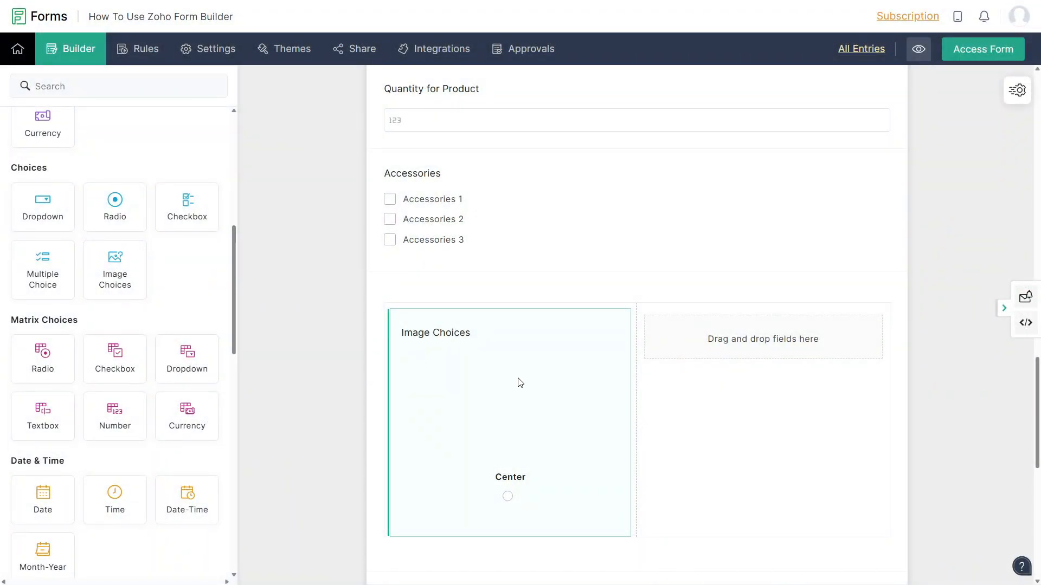
{"action": "scroll", "coordinate": [518, 420], "scroll_direction": "down", "scroll_amount": 1}
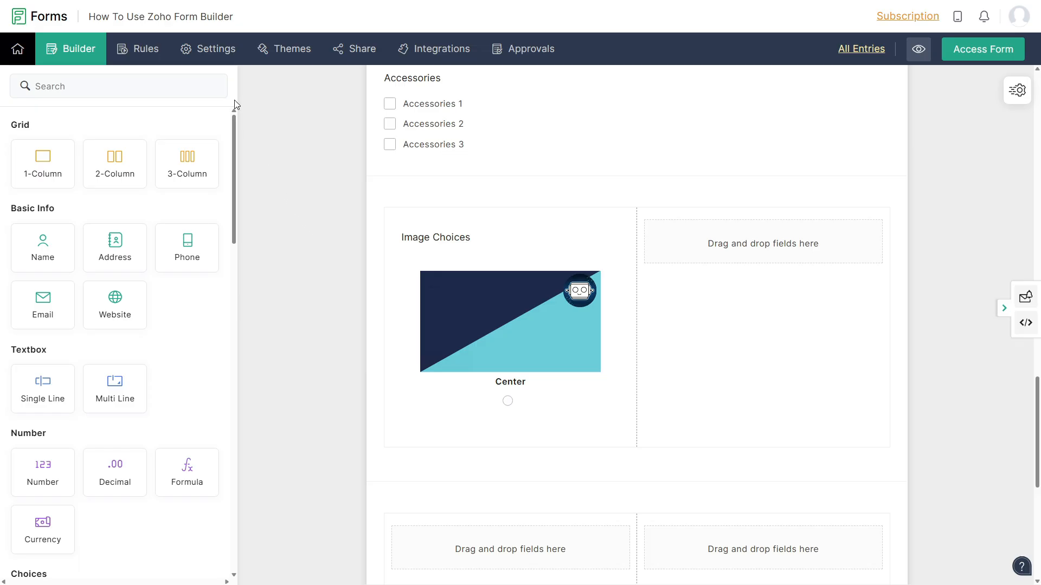
Open the form settings and review the Thank You Page & Redirection, SMTP and Others pages of the General group.
{"action": "left_click", "coordinate": [220, 51]}
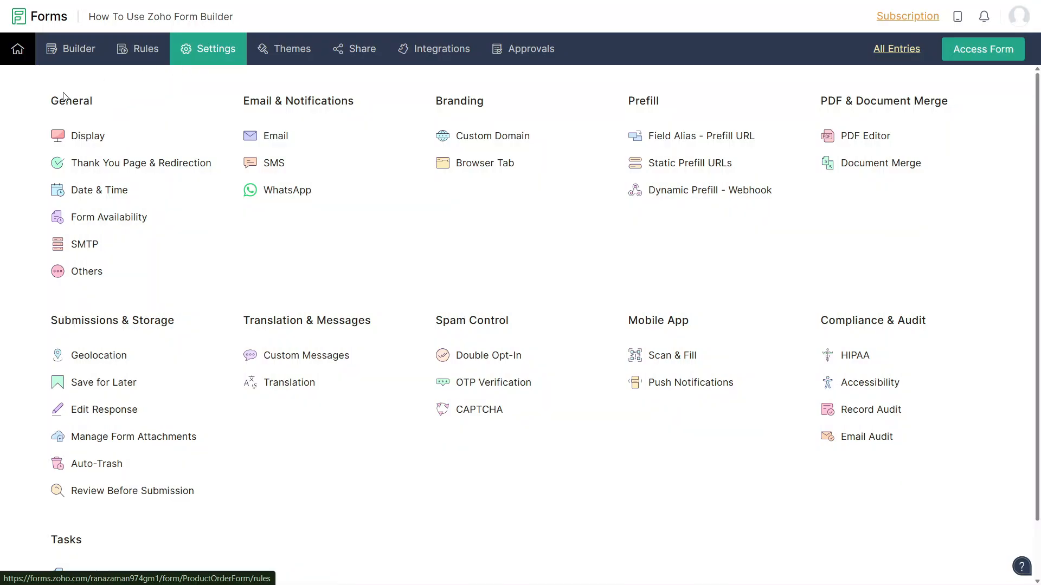
{"action": "left_click", "coordinate": [134, 160]}
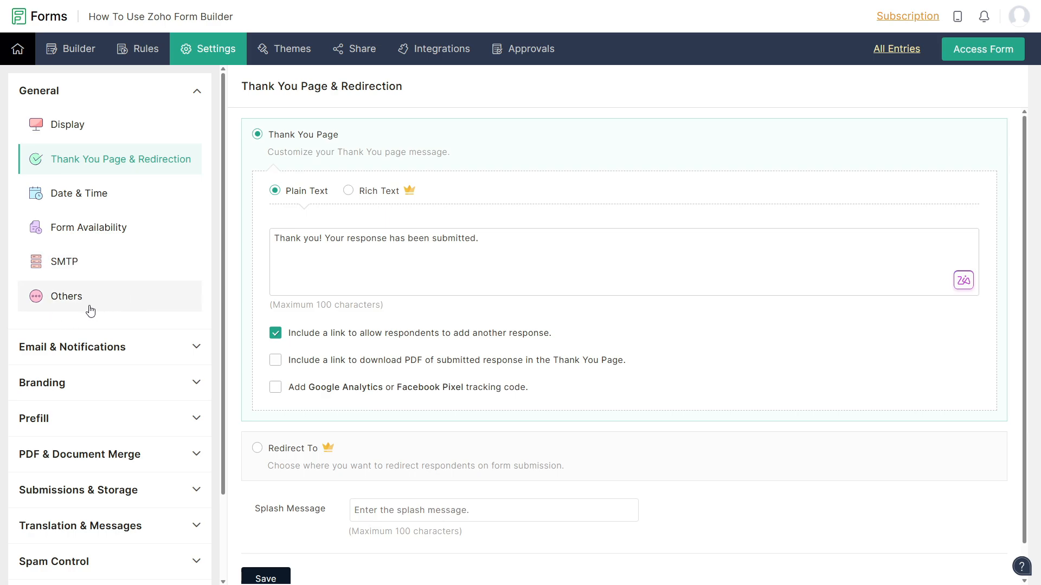
{"action": "left_click", "coordinate": [55, 267]}
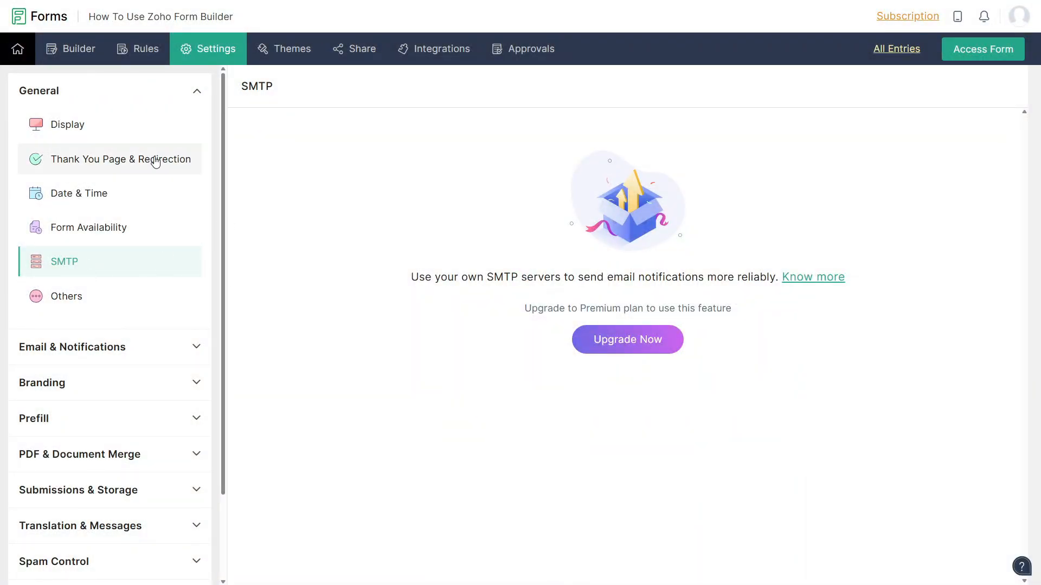
{"action": "left_click", "coordinate": [114, 295]}
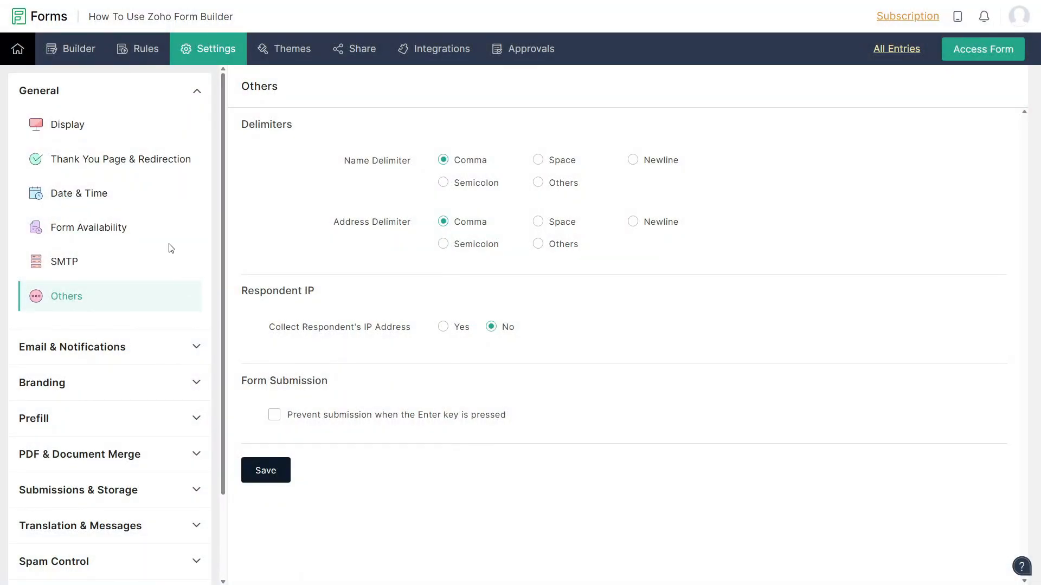
Look through the options in each settings category from Email & Notifications to Spam Control.
{"action": "scroll", "coordinate": [109, 271], "scroll_direction": "down", "scroll_amount": 2}
{"action": "left_click", "coordinate": [82, 286]}
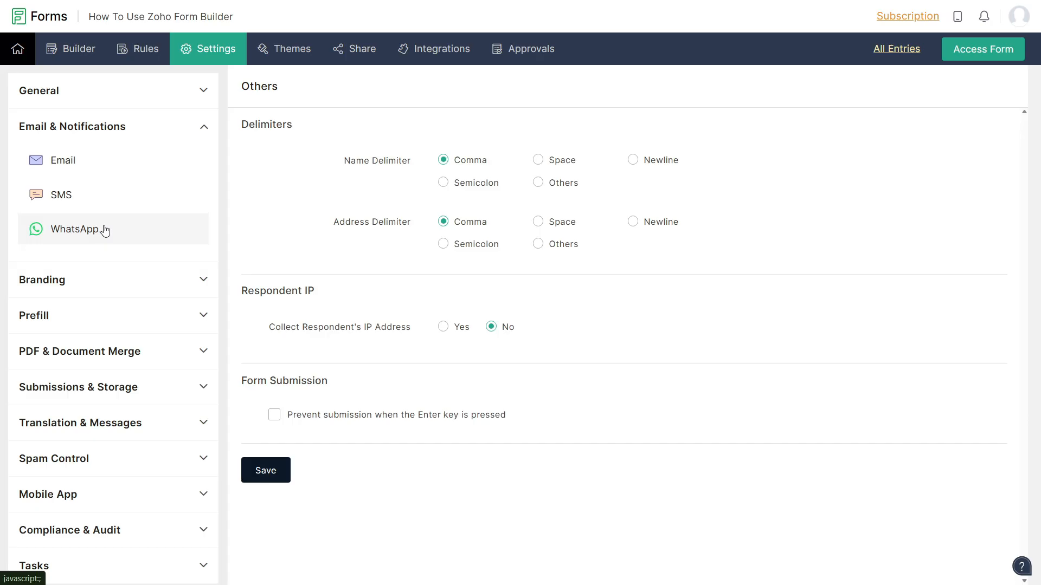
{"action": "left_click", "coordinate": [121, 285]}
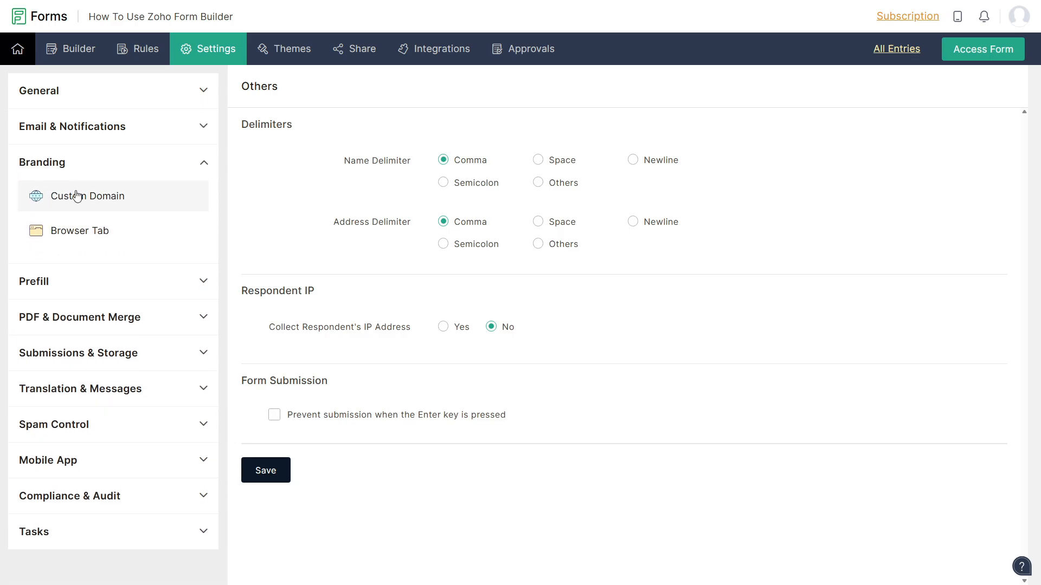
{"action": "left_click", "coordinate": [131, 280]}
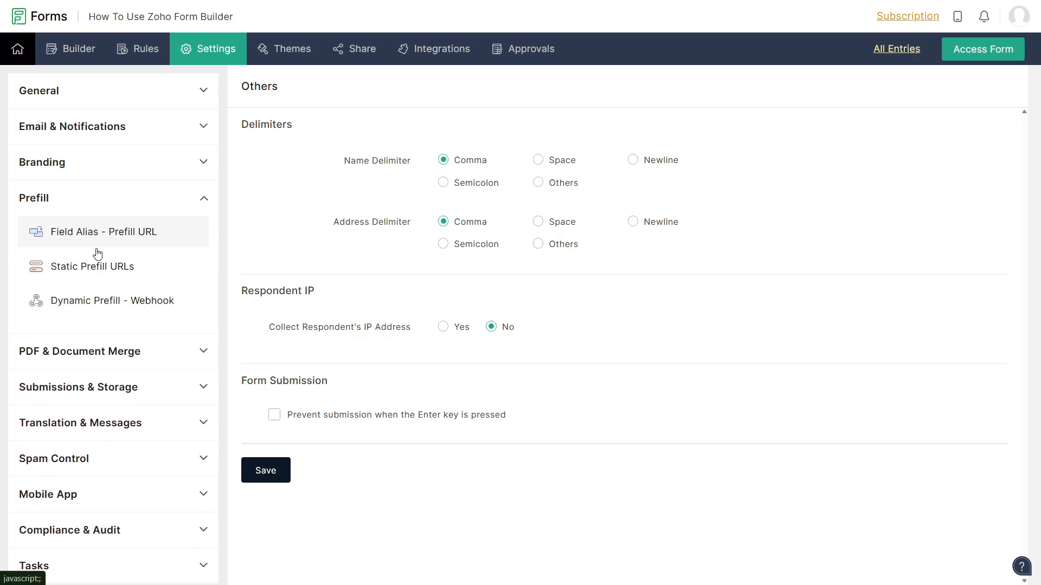
{"action": "left_click", "coordinate": [103, 352]}
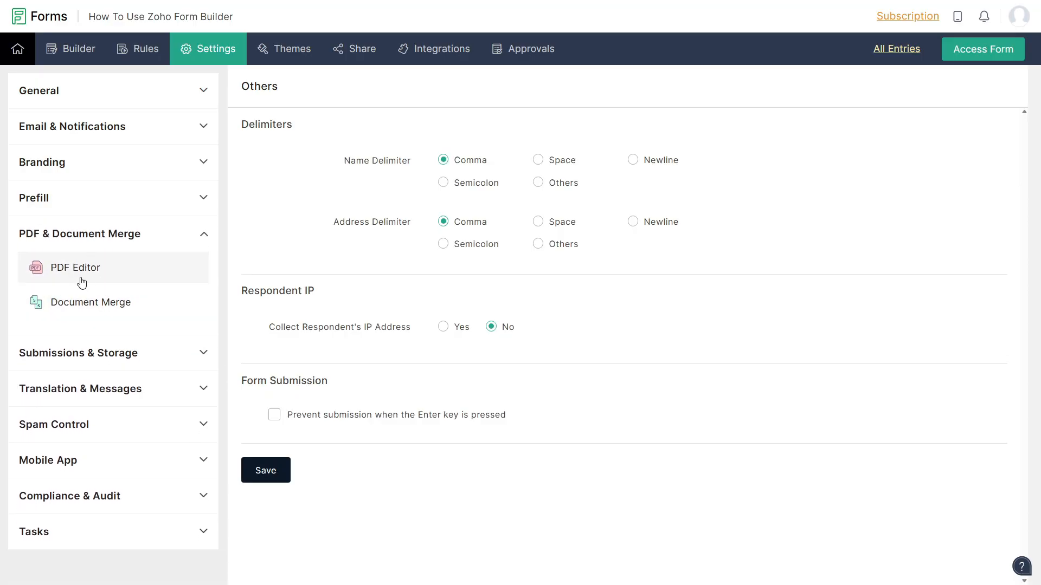
{"action": "left_click", "coordinate": [95, 354]}
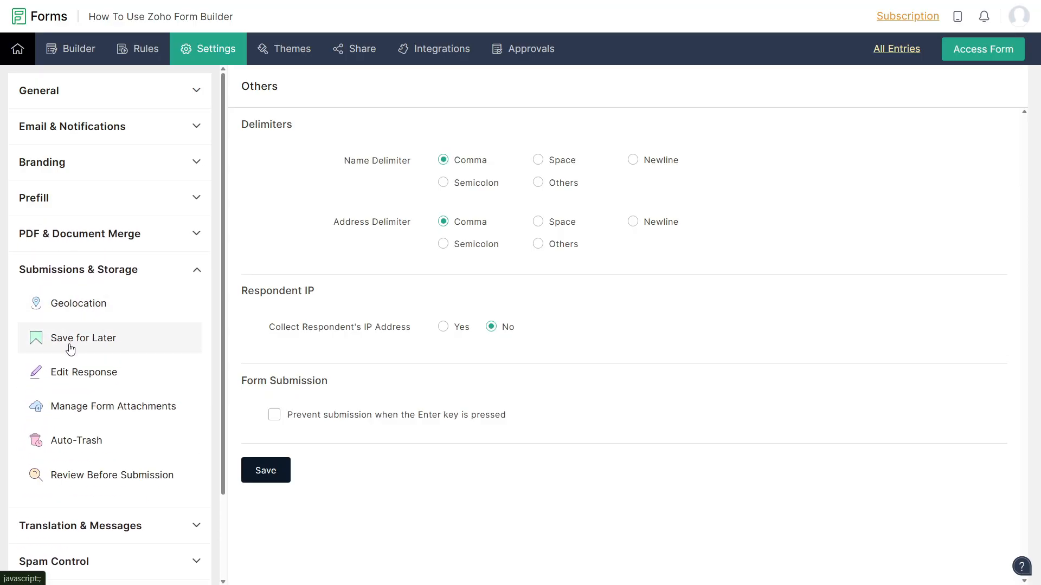
{"action": "scroll", "coordinate": [93, 437], "scroll_direction": "down", "scroll_amount": 2}
{"action": "left_click", "coordinate": [90, 423]}
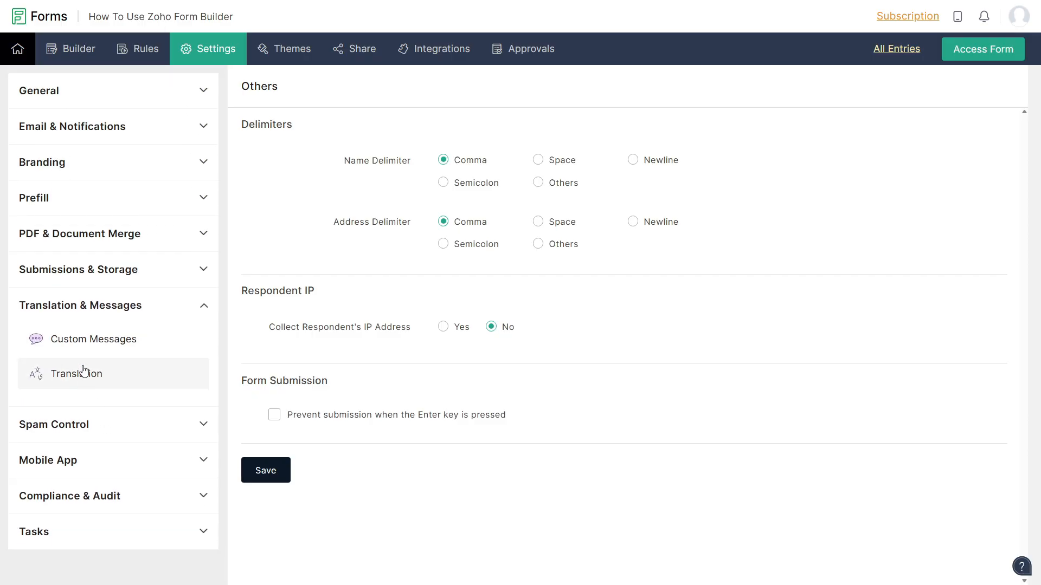
{"action": "left_click", "coordinate": [116, 424]}
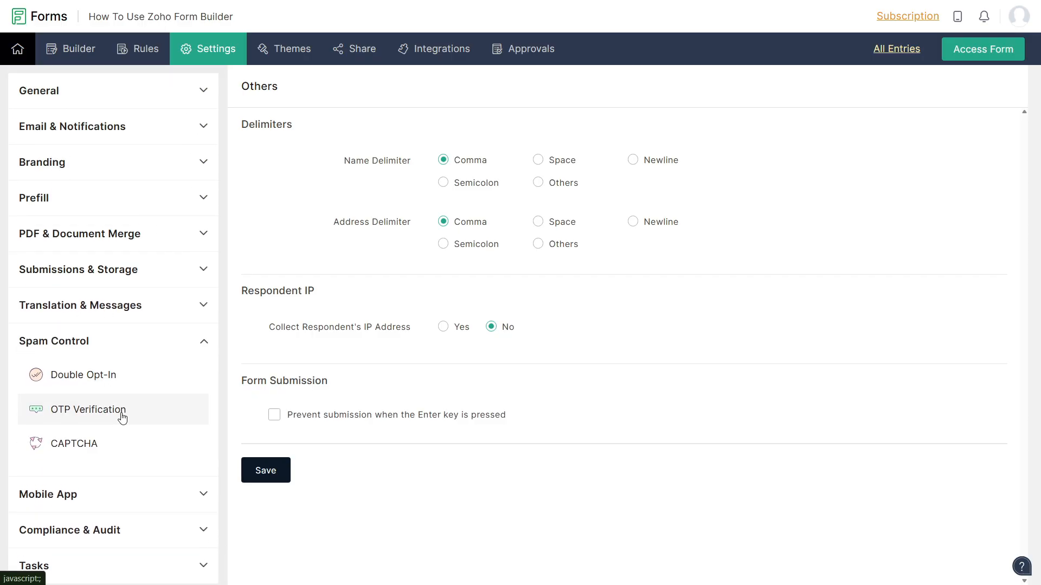
Look through the options in the Mobile App, Compliance & Audit and Tasks settings categories.
{"action": "left_click", "coordinate": [97, 493]}
{"action": "left_click", "coordinate": [123, 497]}
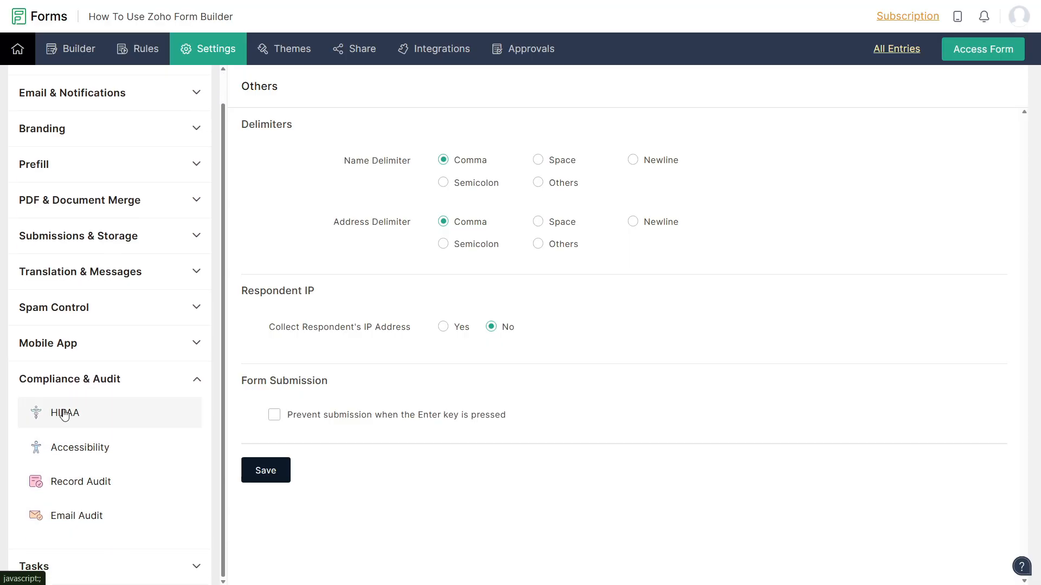
{"action": "left_click", "coordinate": [125, 564]}
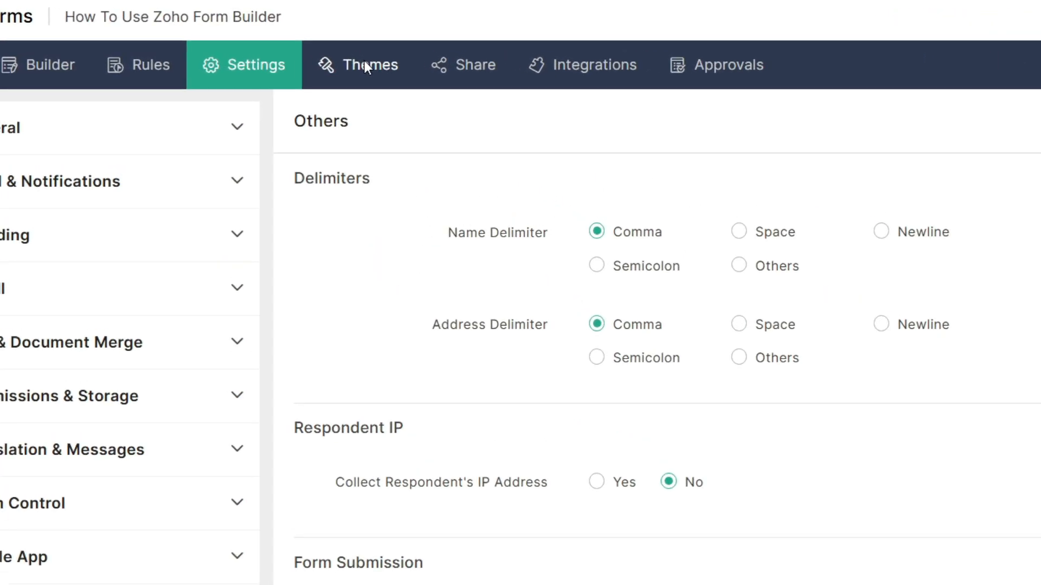
Browse the pre-built theme gallery and apply the Nightfall theme to the form.
{"action": "left_click", "coordinate": [365, 62]}
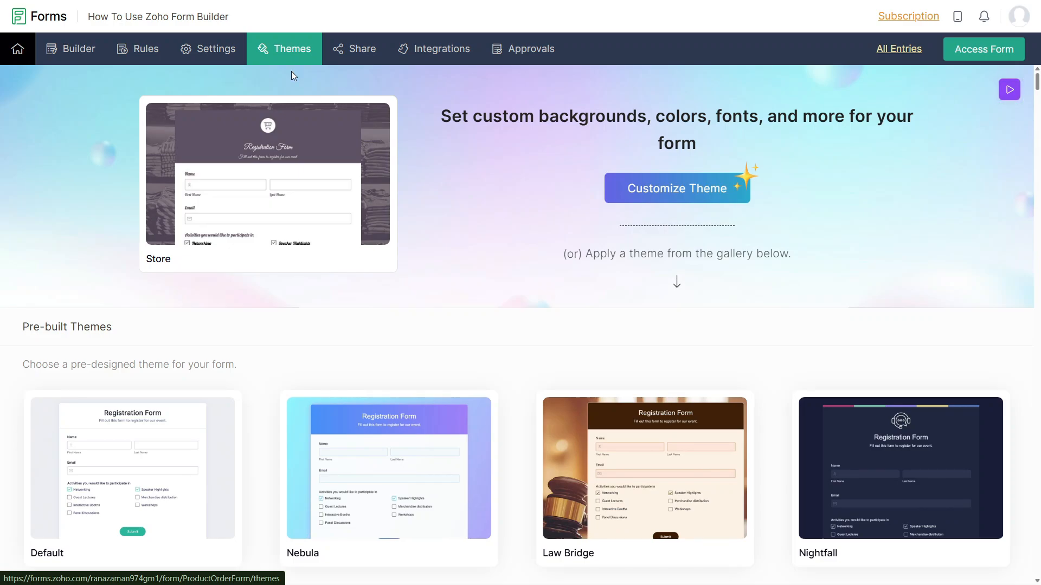
{"action": "scroll", "coordinate": [326, 217], "scroll_direction": "down", "scroll_amount": 3}
{"action": "scroll", "coordinate": [472, 314], "scroll_direction": "down", "scroll_amount": 2}
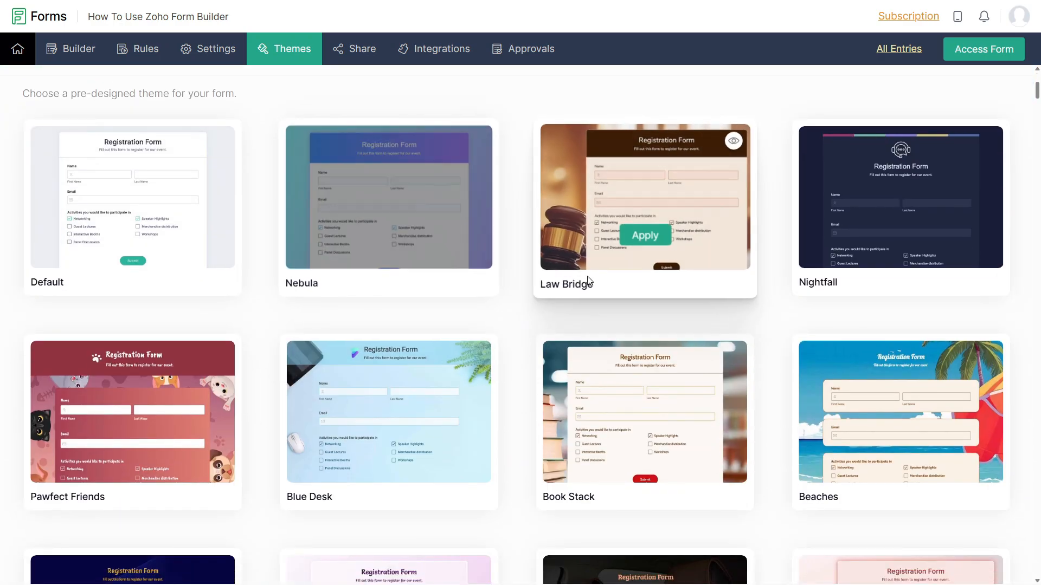
{"action": "scroll", "coordinate": [639, 300], "scroll_direction": "down", "scroll_amount": 5}
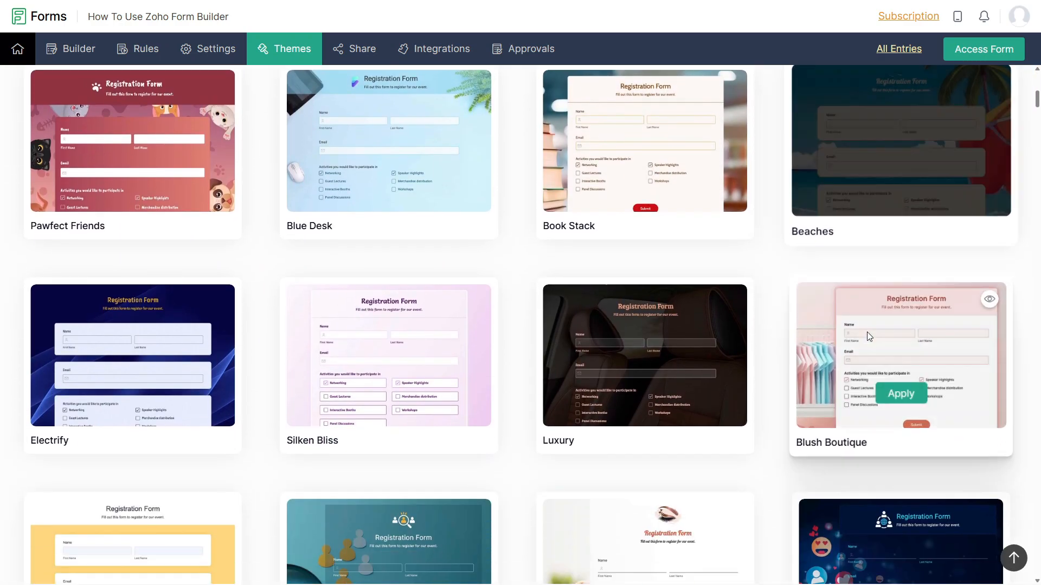
{"action": "scroll", "coordinate": [337, 377], "scroll_direction": "down", "scroll_amount": 3}
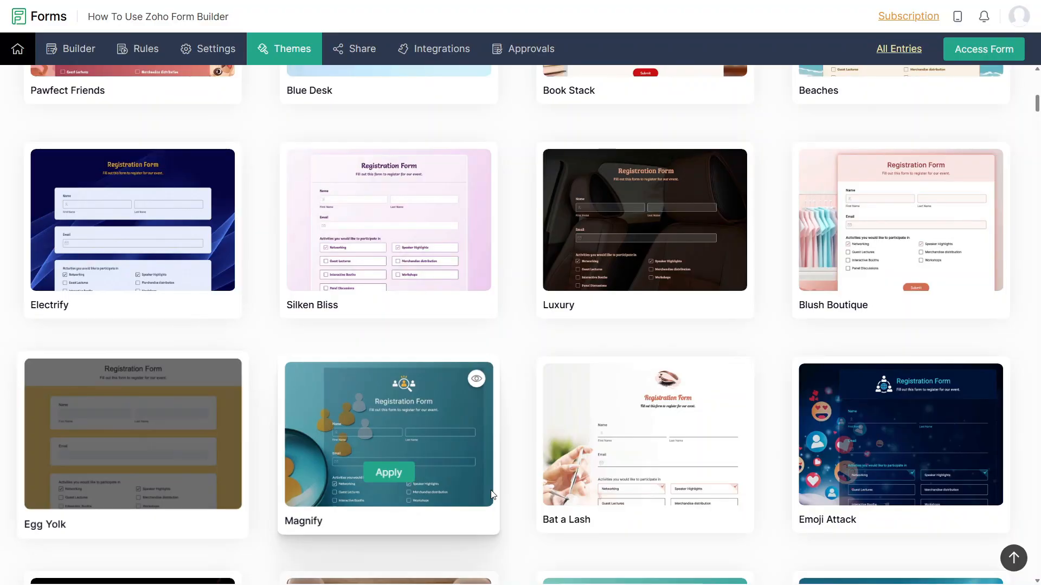
{"action": "scroll", "coordinate": [894, 450], "scroll_direction": "up", "scroll_amount": 9}
{"action": "left_click", "coordinate": [881, 306]}
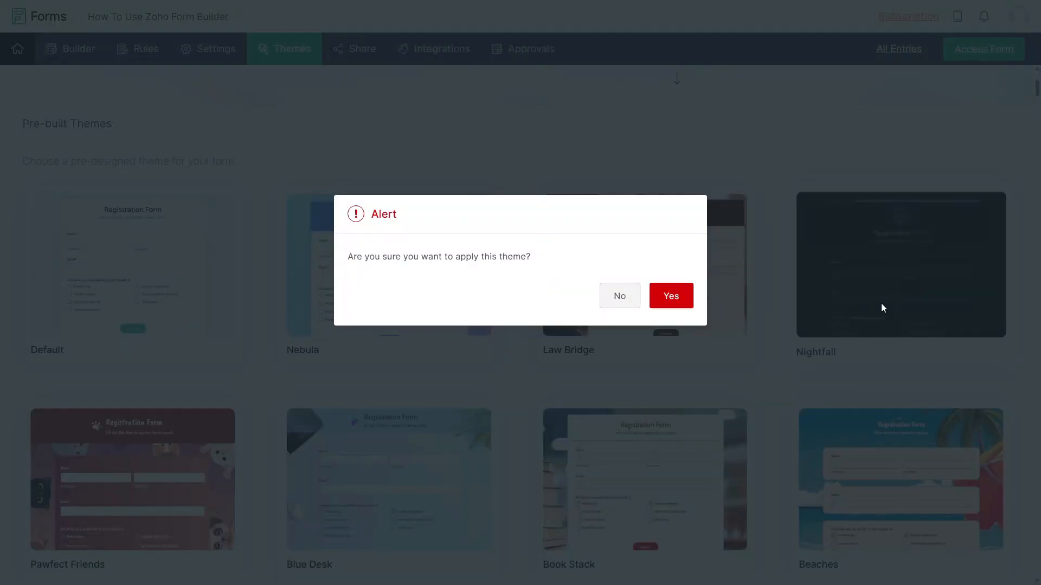
{"action": "left_click", "coordinate": [681, 297]}
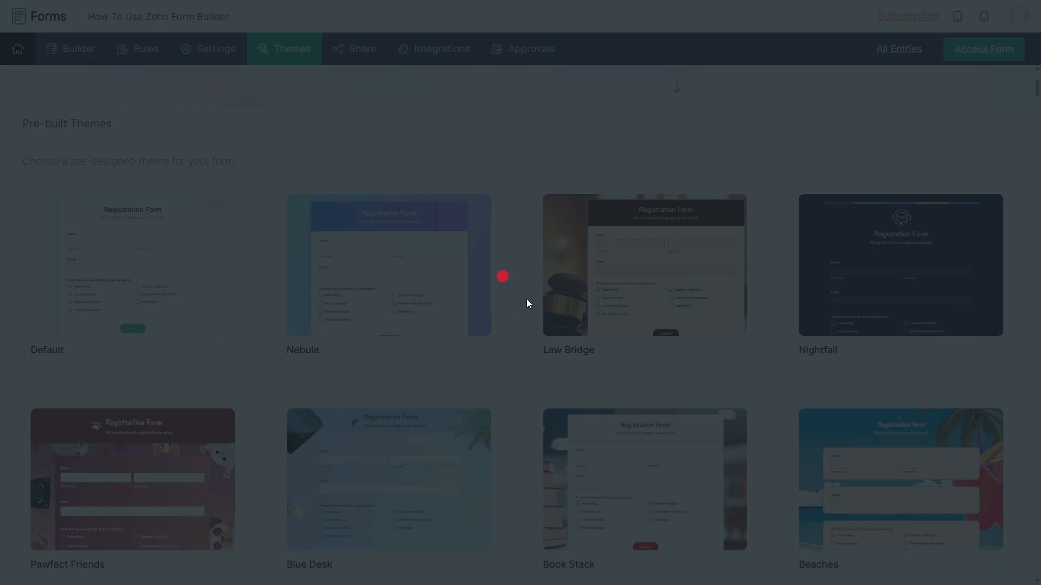
{"action": "scroll", "coordinate": [569, 346], "scroll_direction": "down", "scroll_amount": 3}
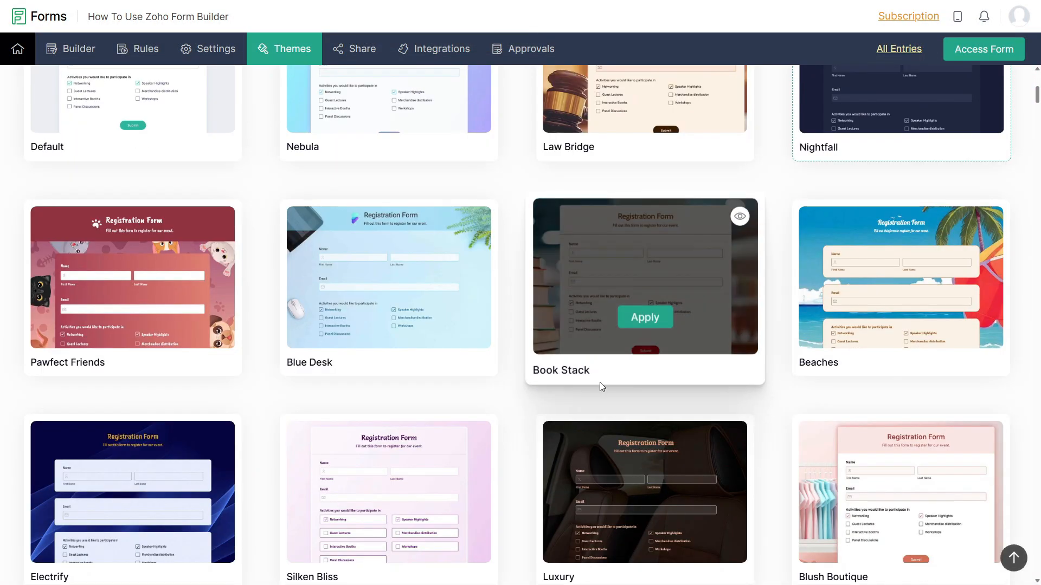
{"action": "scroll", "coordinate": [570, 382], "scroll_direction": "up", "scroll_amount": 7}
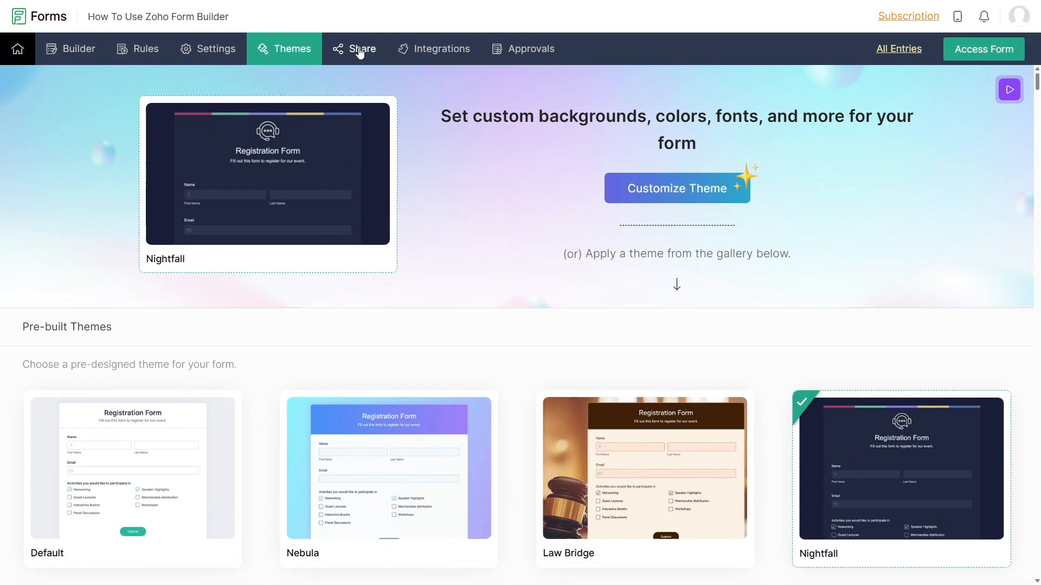
Open the form's public sharing options and review the permalink, QR code, referral tracking, prefill and social media sections.
{"action": "left_click", "coordinate": [404, 66]}
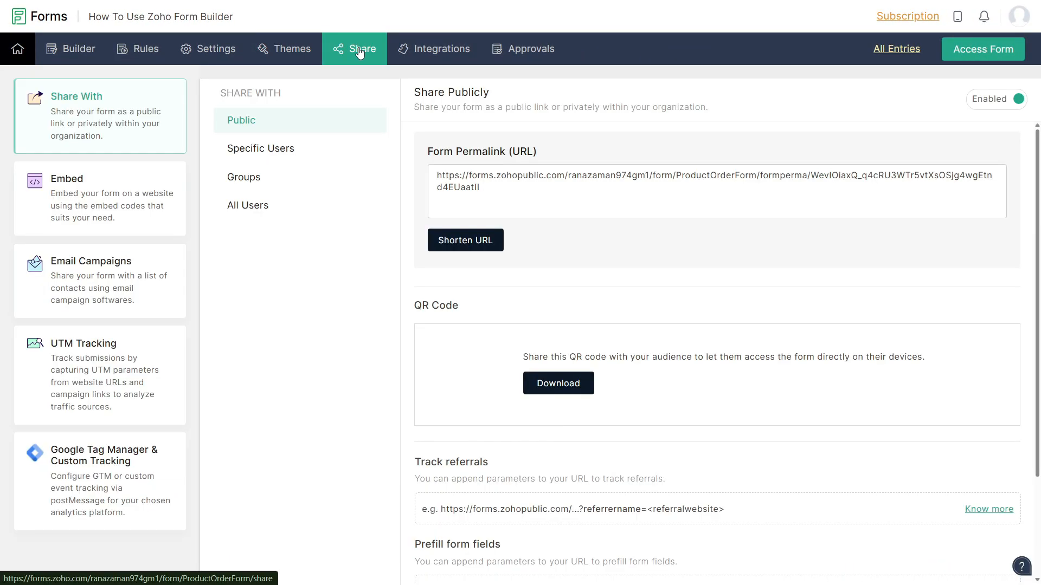
{"action": "left_click_drag", "start_coordinate": [429, 153], "coordinate": [564, 157]}
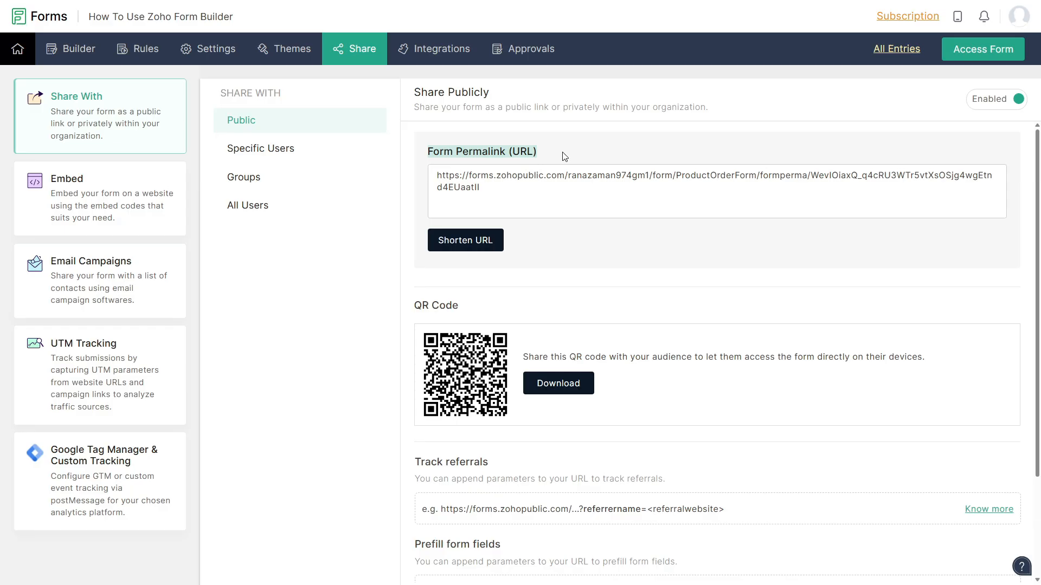
{"action": "left_click", "coordinate": [536, 194]}
{"action": "left_click", "coordinate": [569, 278]}
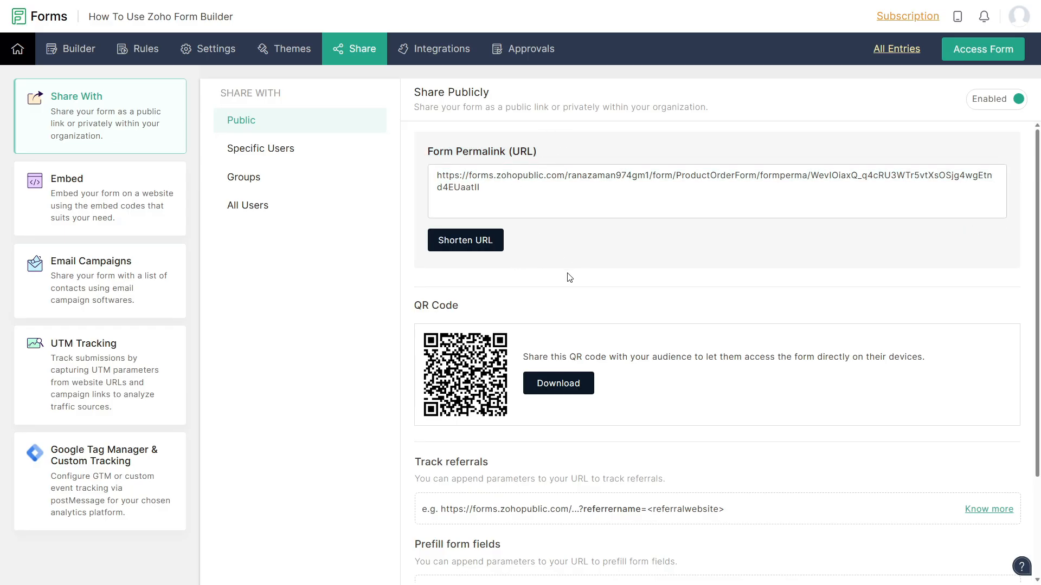
{"action": "scroll", "coordinate": [569, 267], "scroll_direction": "down", "scroll_amount": 3}
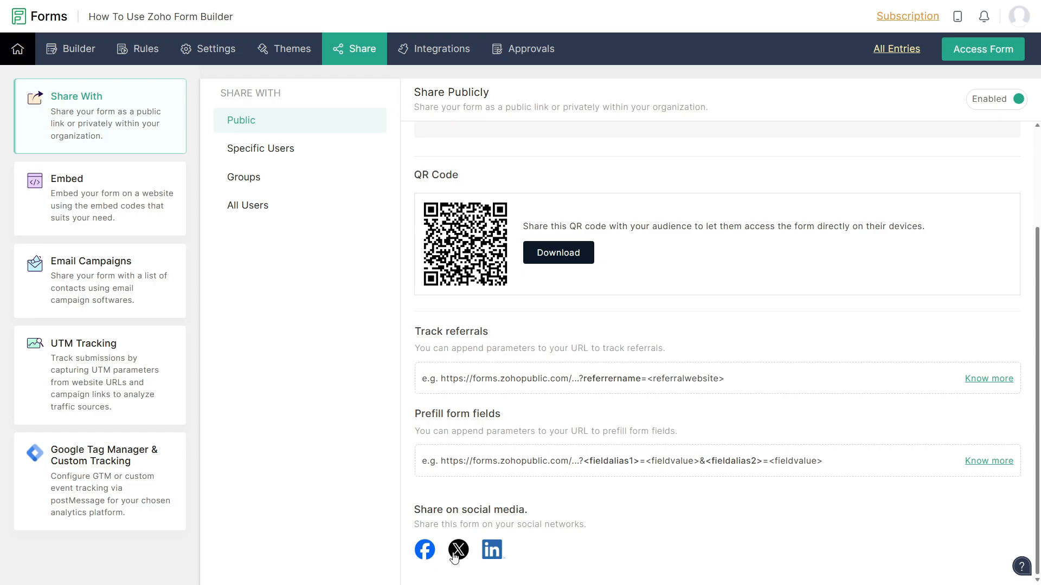
Share the form on LinkedIn by publishing a post with the text "How To Use Zoho Form Builder" and the form link.
{"action": "left_click", "coordinate": [494, 553]}
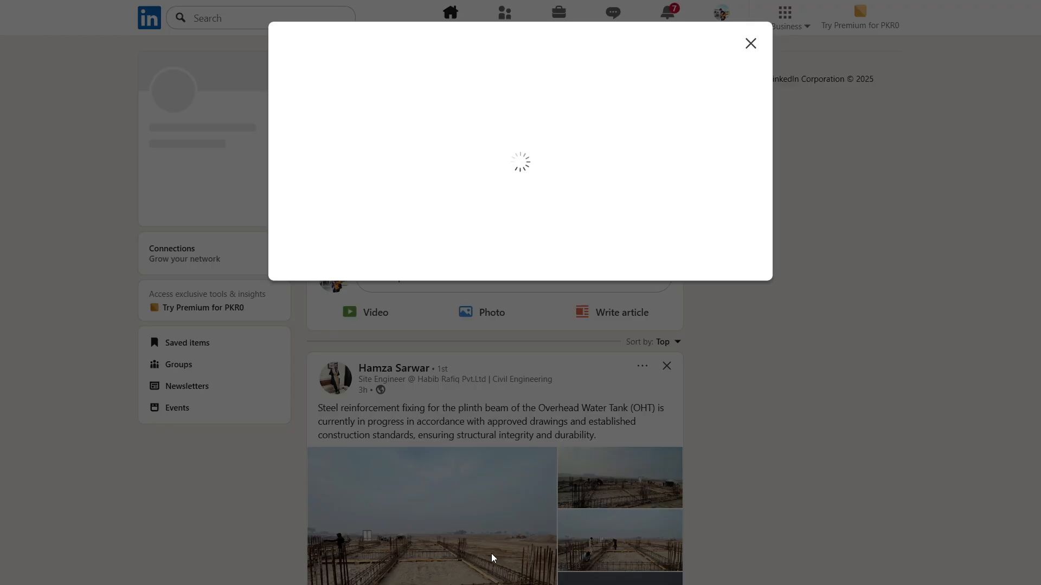
{"action": "key", "text": "ctrl+v"}
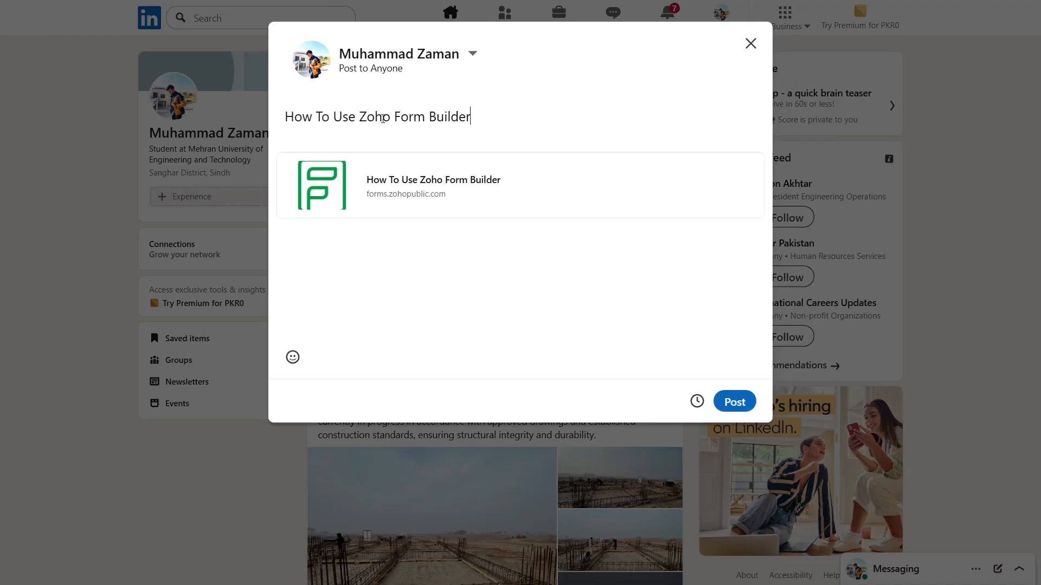
{"action": "left_click", "coordinate": [734, 401]}
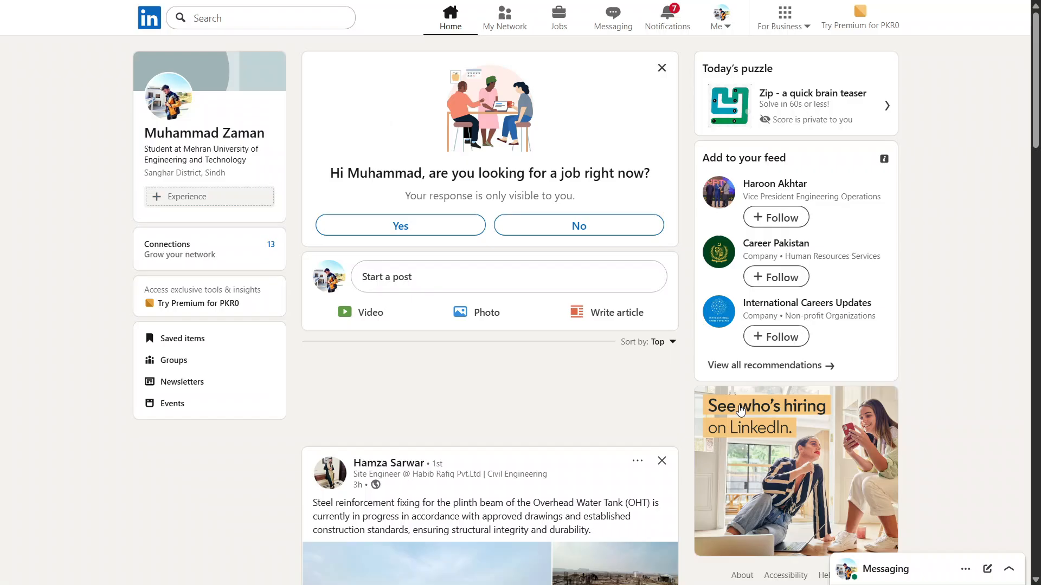
{"action": "scroll", "coordinate": [474, 401], "scroll_direction": "down", "scroll_amount": 1}
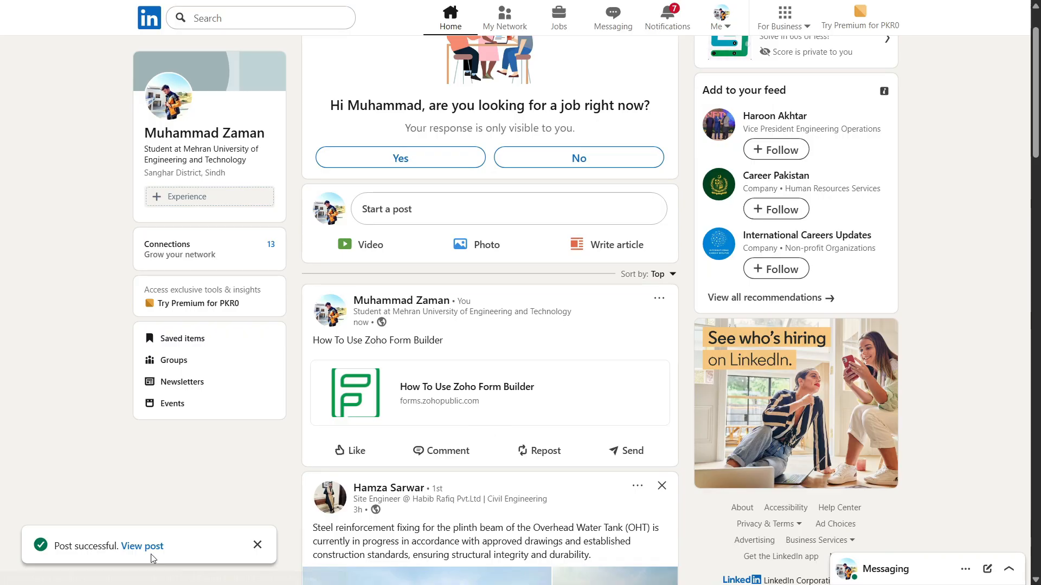
Open the form from the LinkedIn post and check its Customer Information and Product Details pages.
{"action": "left_click", "coordinate": [451, 390]}
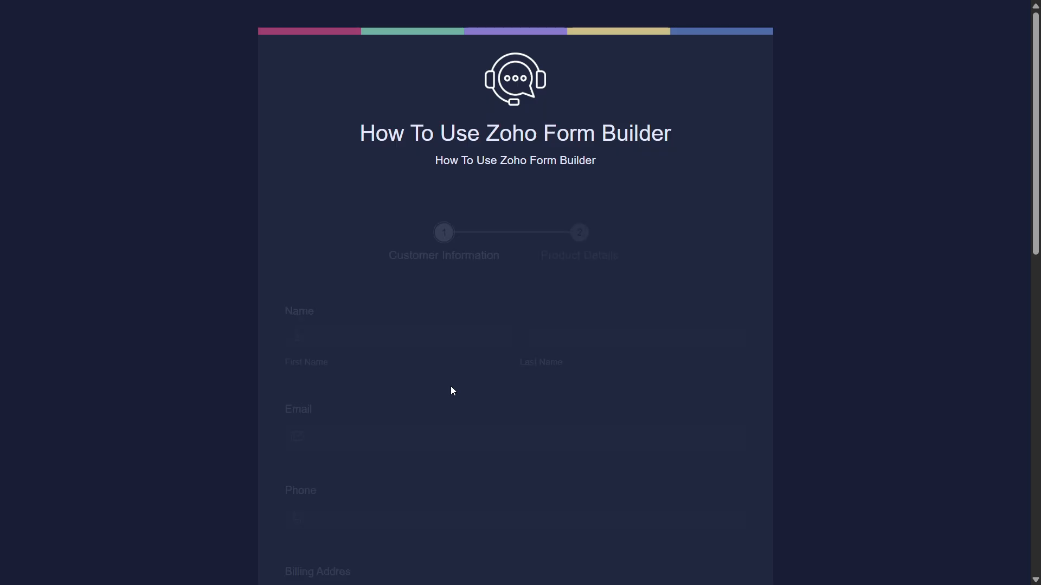
{"action": "scroll", "coordinate": [434, 292], "scroll_direction": "down", "scroll_amount": 14}
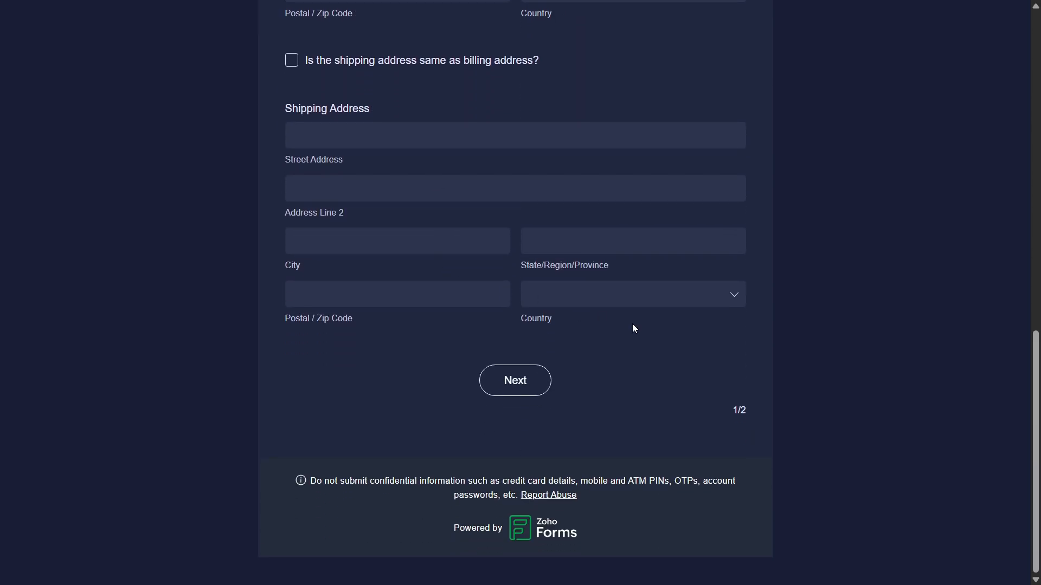
{"action": "left_click", "coordinate": [515, 380]}
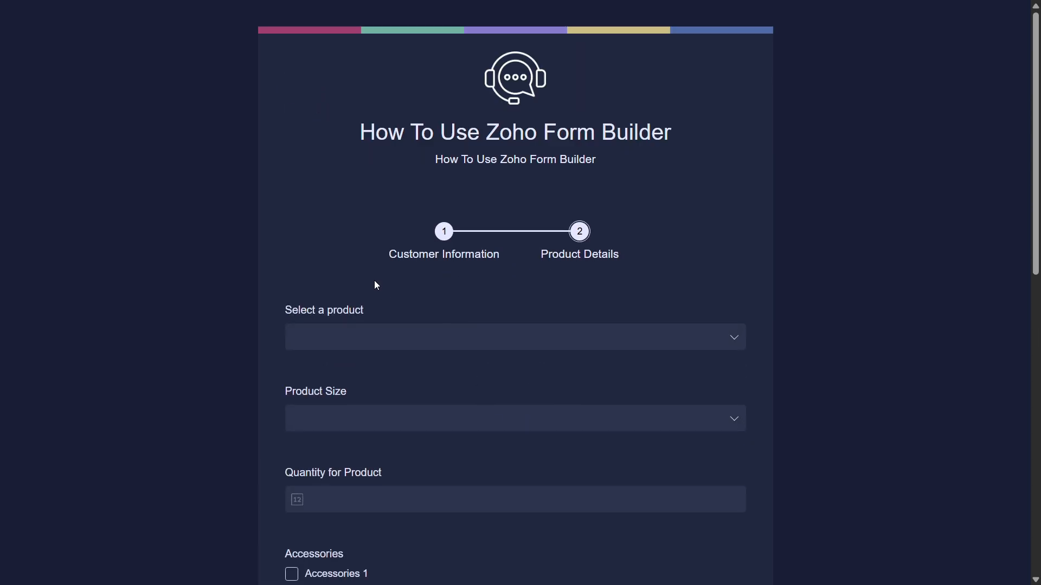
{"action": "scroll", "coordinate": [376, 271], "scroll_direction": "down", "scroll_amount": 10}
{"action": "scroll", "coordinate": [440, 500], "scroll_direction": "up", "scroll_amount": 12}
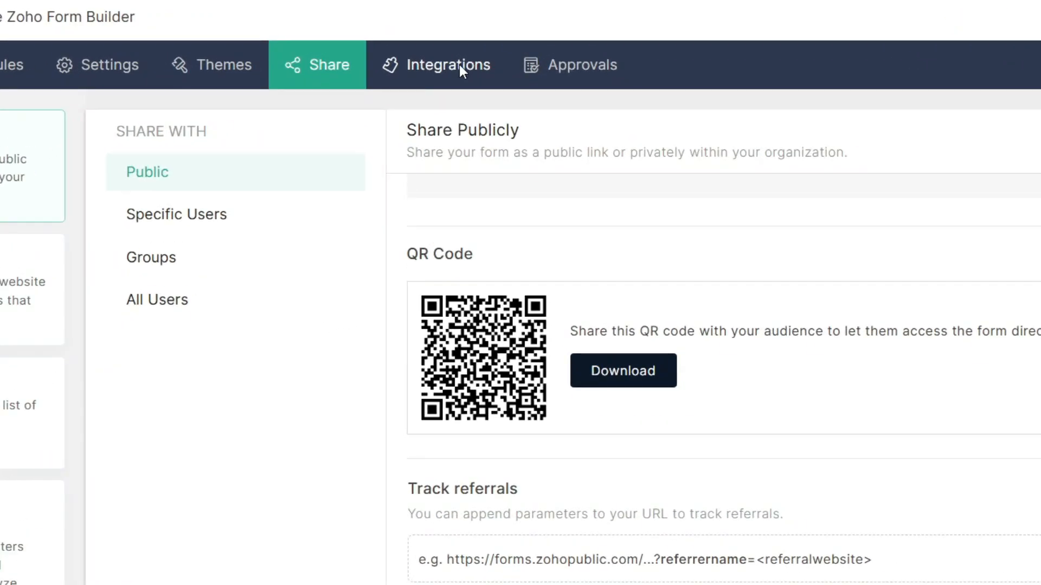
Return to Zoho Forms and look through the available integrations in every category, from CRM to Collaboration & HR.
{"action": "left_click", "coordinate": [460, 64]}
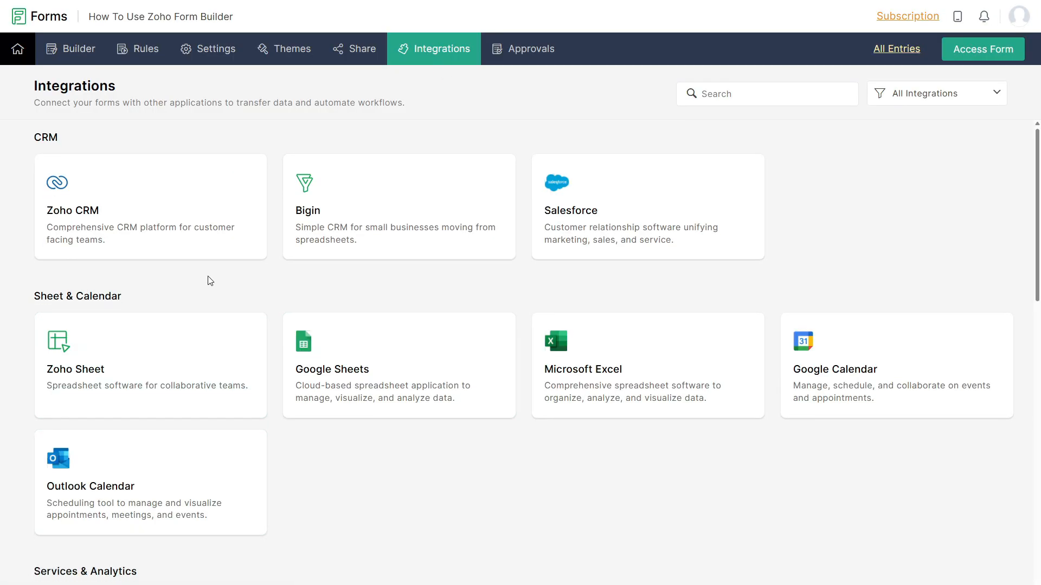
{"action": "scroll", "coordinate": [128, 298], "scroll_direction": "down", "scroll_amount": 1}
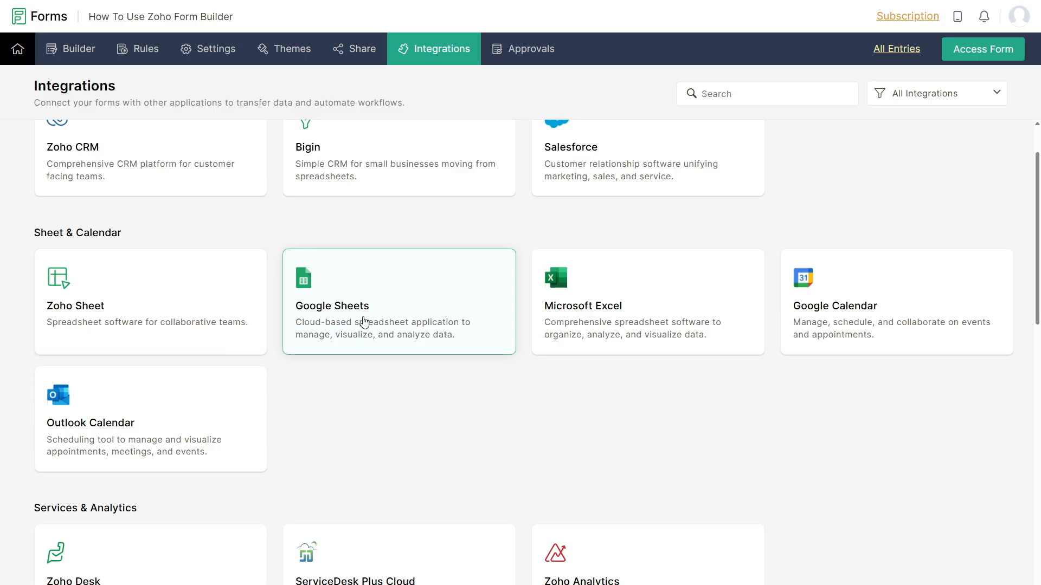
{"action": "scroll", "coordinate": [163, 320], "scroll_direction": "down", "scroll_amount": 4}
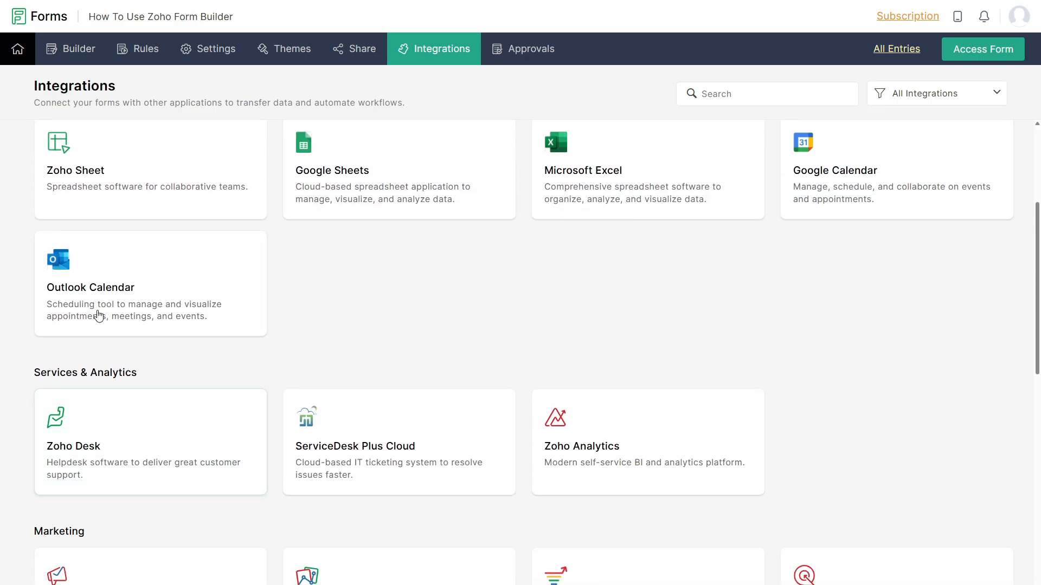
{"action": "scroll", "coordinate": [325, 358], "scroll_direction": "down", "scroll_amount": 1}
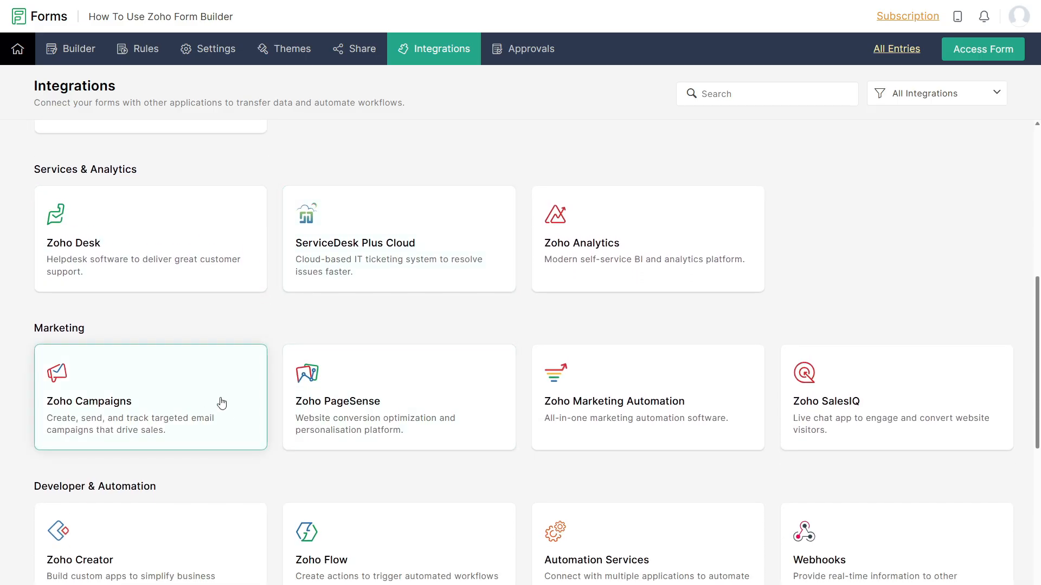
{"action": "scroll", "coordinate": [811, 394], "scroll_direction": "down", "scroll_amount": 2}
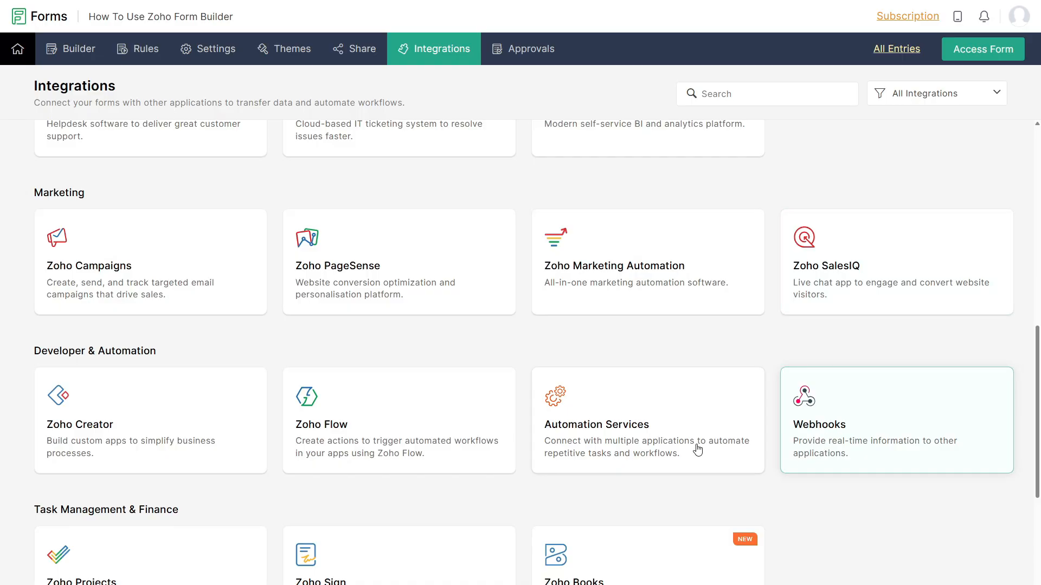
{"action": "scroll", "coordinate": [203, 432], "scroll_direction": "down", "scroll_amount": 2}
{"action": "scroll", "coordinate": [632, 401], "scroll_direction": "down", "scroll_amount": 2}
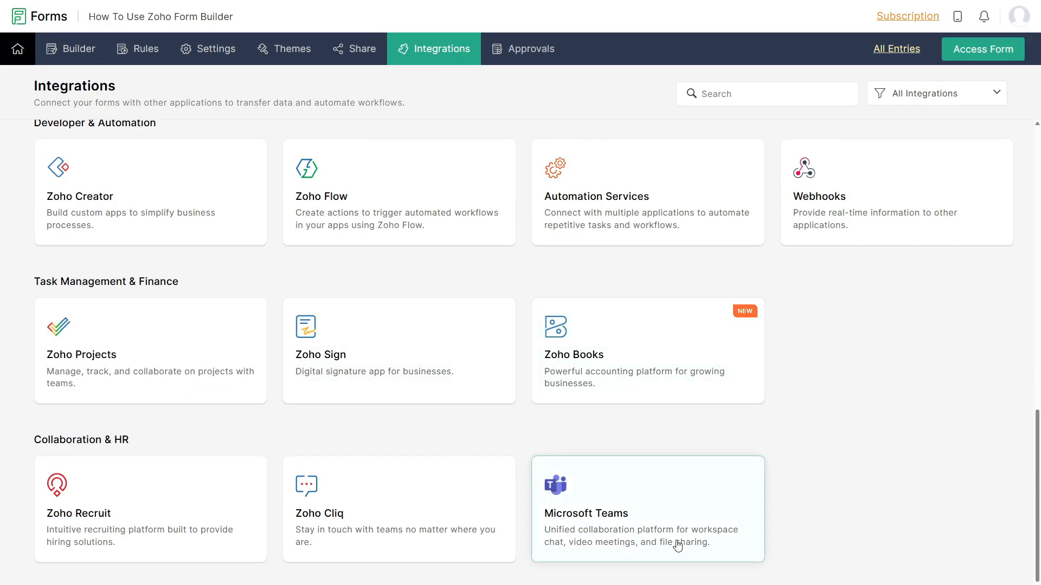
{"action": "scroll", "coordinate": [261, 542], "scroll_direction": "up", "scroll_amount": 6}
{"action": "scroll", "coordinate": [208, 547], "scroll_direction": "up", "scroll_amount": 5}
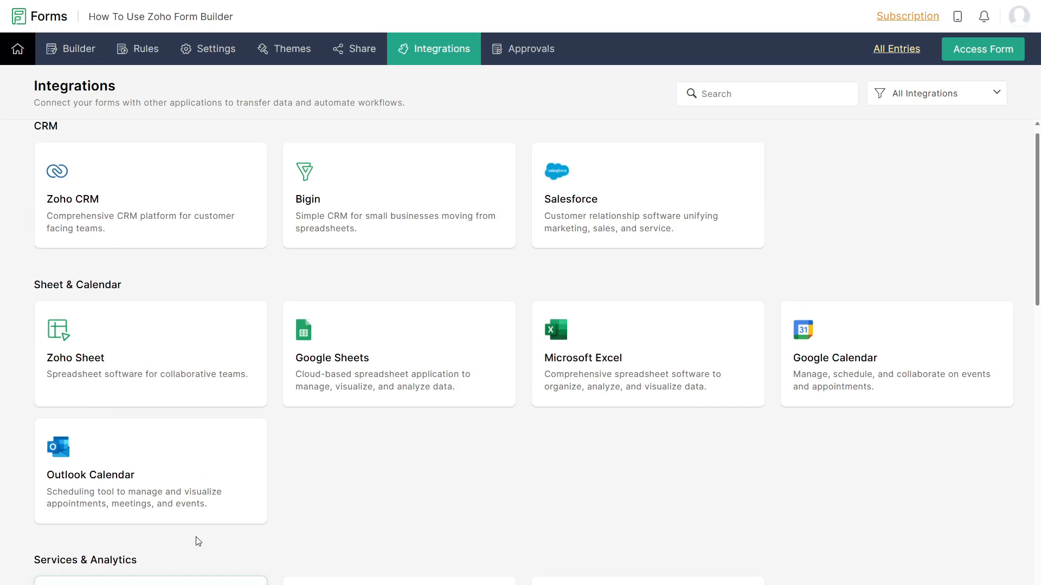
{"action": "scroll", "coordinate": [739, 314], "scroll_direction": "down", "scroll_amount": 3}
{"action": "scroll", "coordinate": [319, 495], "scroll_direction": "up", "scroll_amount": 3}
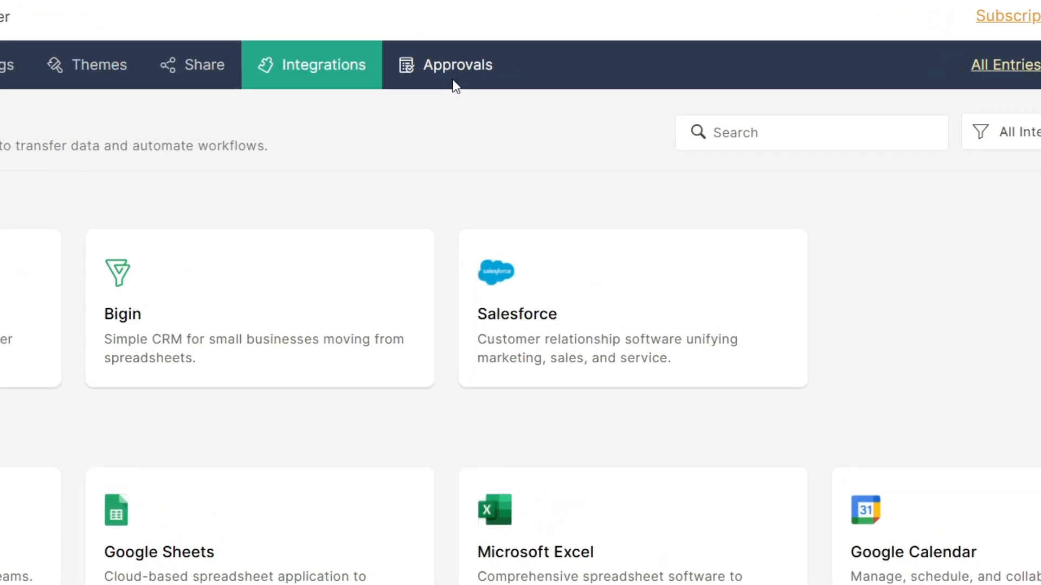
Check the form's approvals feature, open its upgrade offer and compare the Basic, Standard, Professional and Premium yearly plans.
{"action": "left_click", "coordinate": [453, 82]}
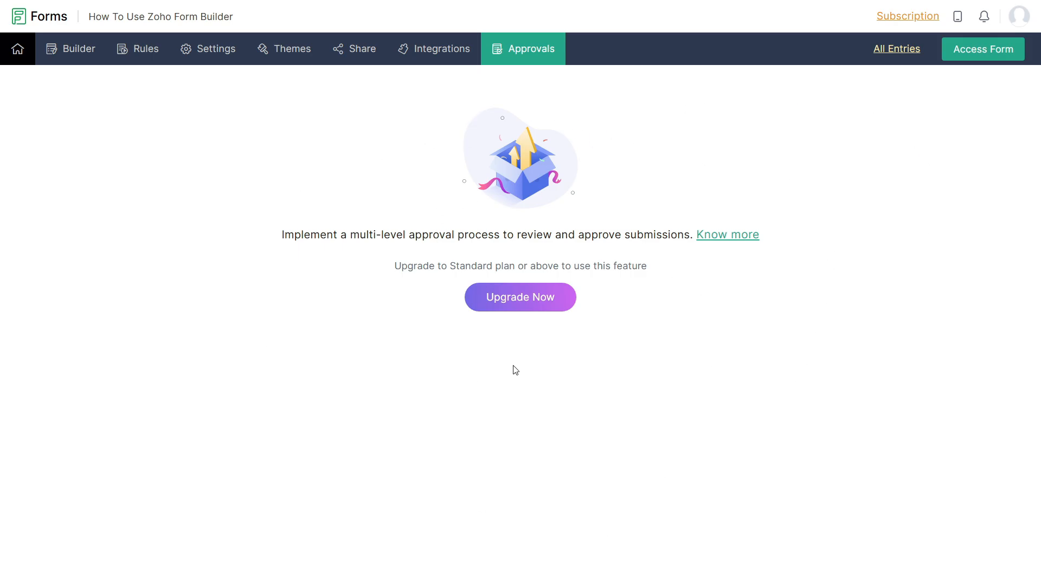
{"action": "left_click", "coordinate": [524, 301]}
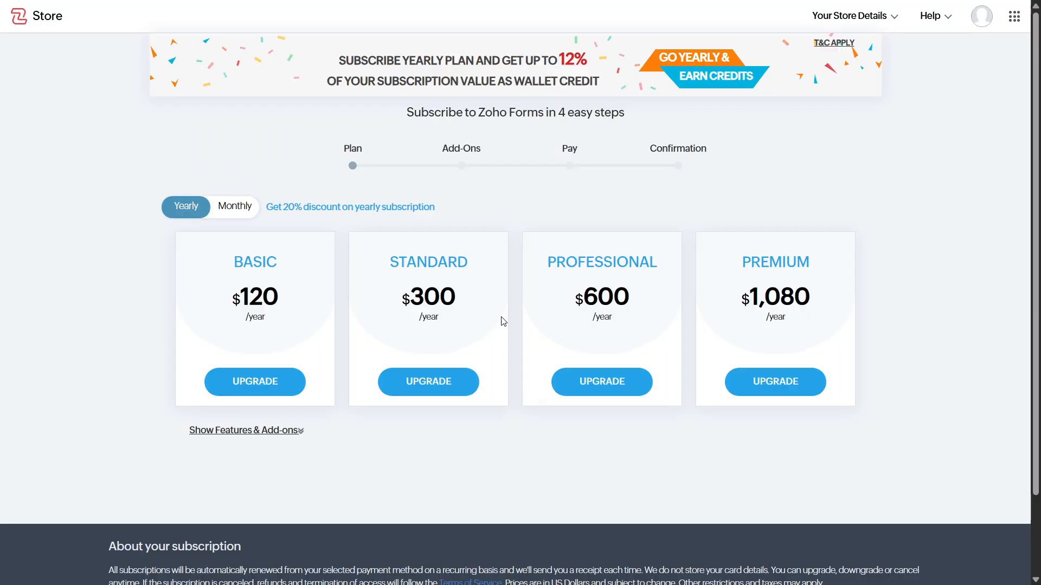
{"action": "left_click_drag", "start_coordinate": [231, 263], "coordinate": [289, 265]}
{"action": "left_click", "coordinate": [295, 288]}
{"action": "left_click_drag", "start_coordinate": [389, 274], "coordinate": [502, 262]}
{"action": "left_click", "coordinate": [465, 285]}
{"action": "left_click_drag", "start_coordinate": [547, 272], "coordinate": [676, 269]}
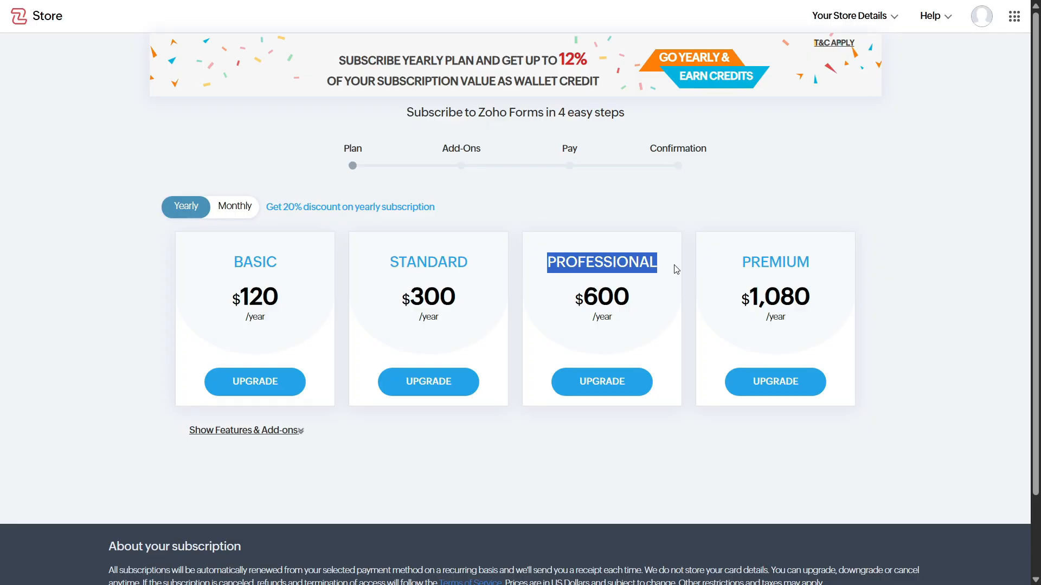
{"action": "left_click", "coordinate": [642, 286]}
{"action": "left_click_drag", "start_coordinate": [735, 274], "coordinate": [832, 265]}
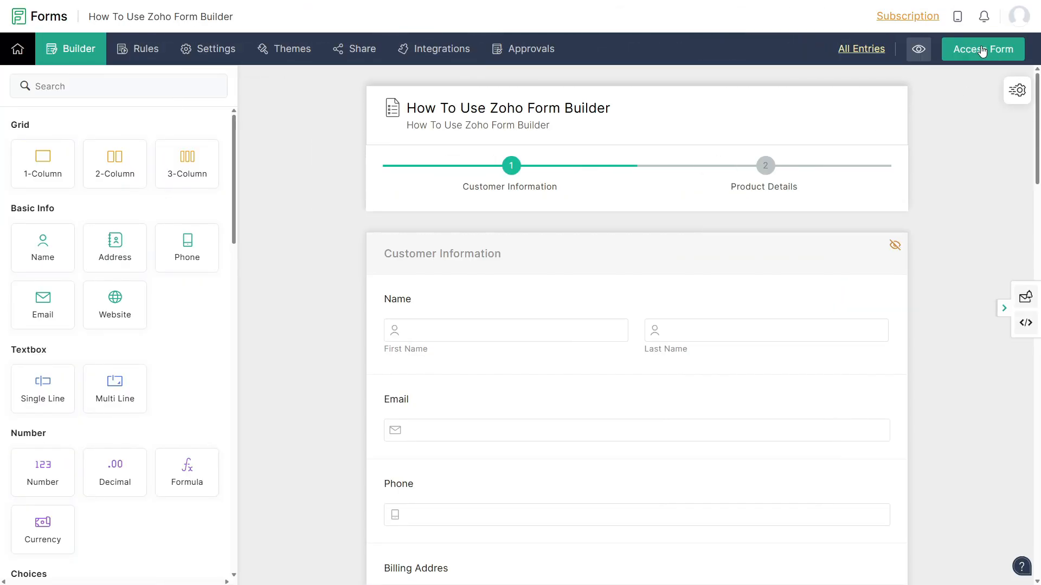
Open the live version of the form from the builder to view it as respondents see it.
{"action": "left_click", "coordinate": [982, 49]}
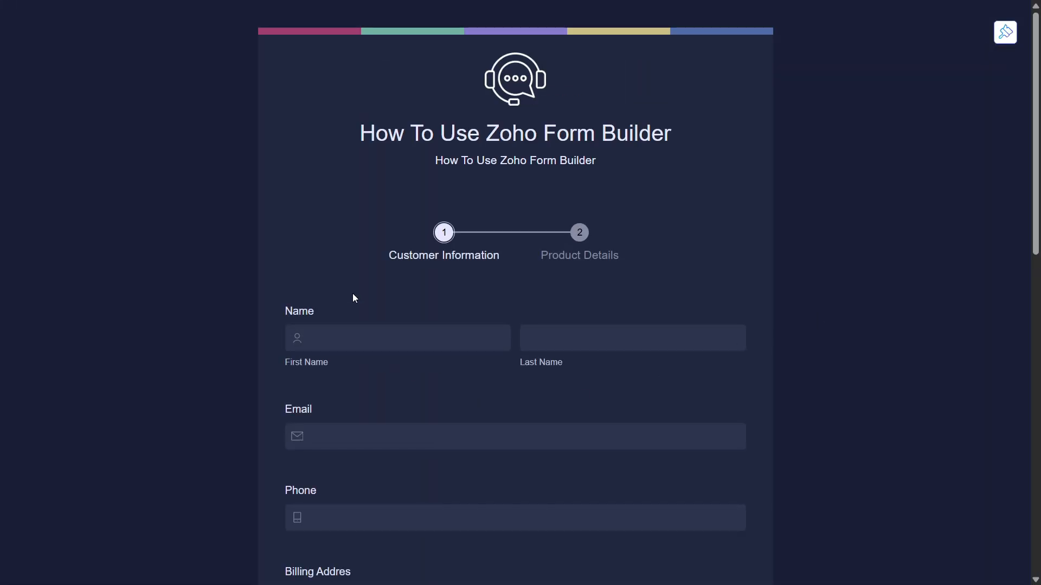
Review the live form's Customer Information page, from the name and contact fields through the billing and shipping address sections.
{"action": "scroll", "coordinate": [353, 332], "scroll_direction": "down", "scroll_amount": 2}
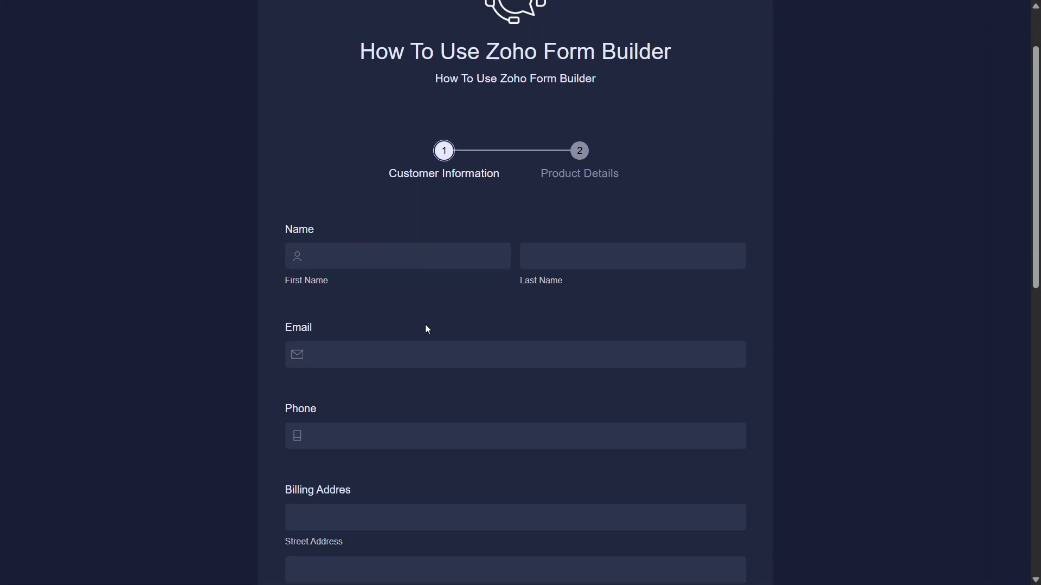
{"action": "left_click", "coordinate": [576, 206]}
{"action": "left_click", "coordinate": [419, 213]}
{"action": "left_click", "coordinate": [643, 242]}
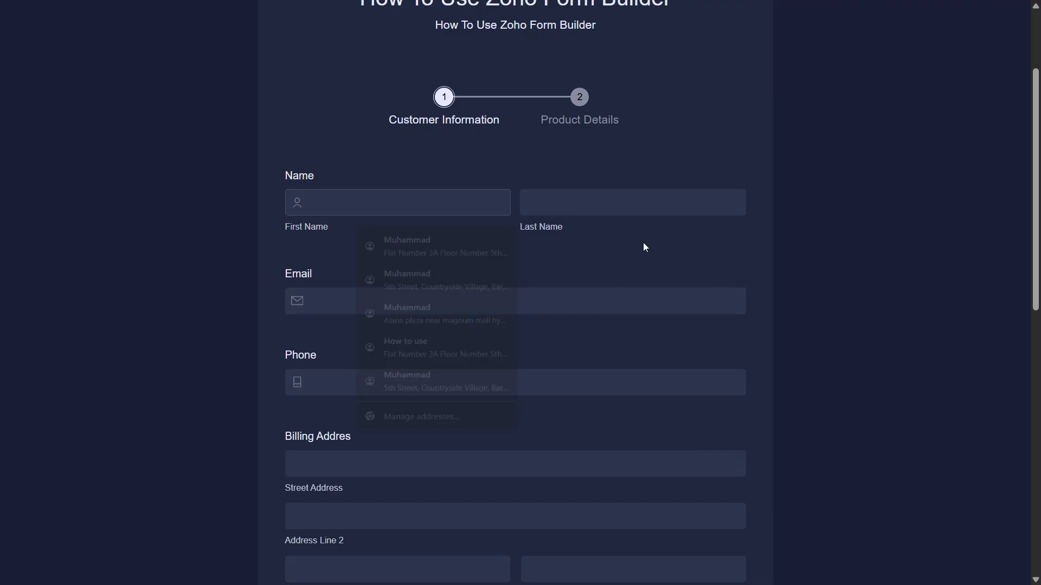
{"action": "scroll", "coordinate": [431, 244], "scroll_direction": "down", "scroll_amount": 5}
{"action": "scroll", "coordinate": [444, 390], "scroll_direction": "down", "scroll_amount": 3}
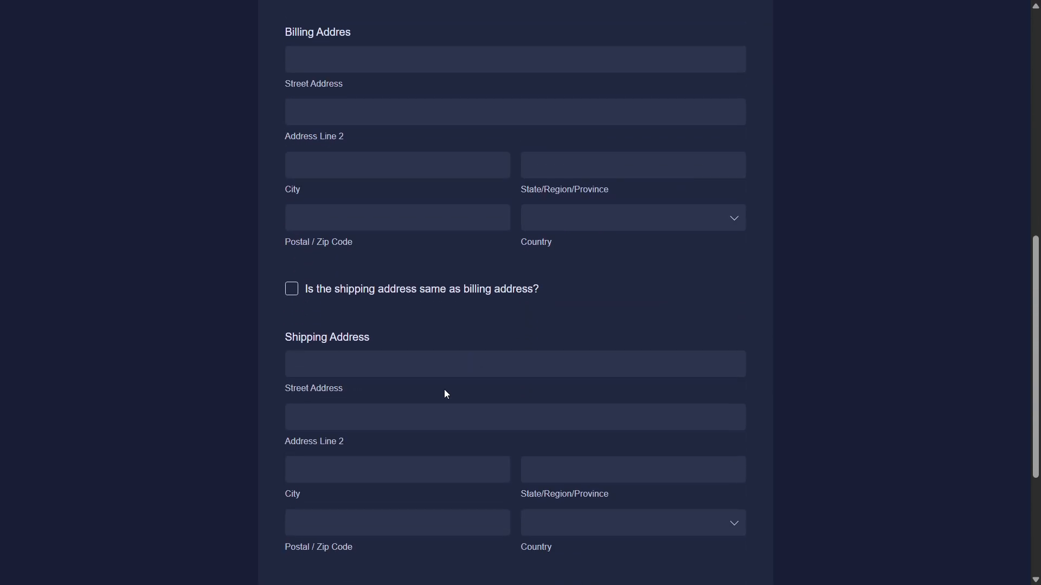
{"action": "scroll", "coordinate": [369, 343], "scroll_direction": "down", "scroll_amount": 2}
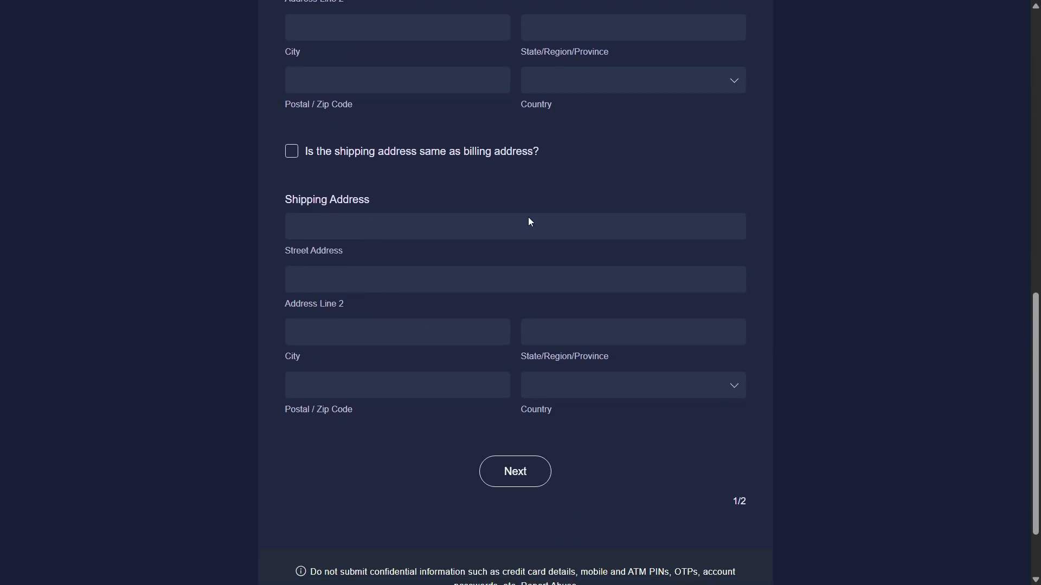
{"action": "scroll", "coordinate": [661, 330], "scroll_direction": "down", "scroll_amount": 2}
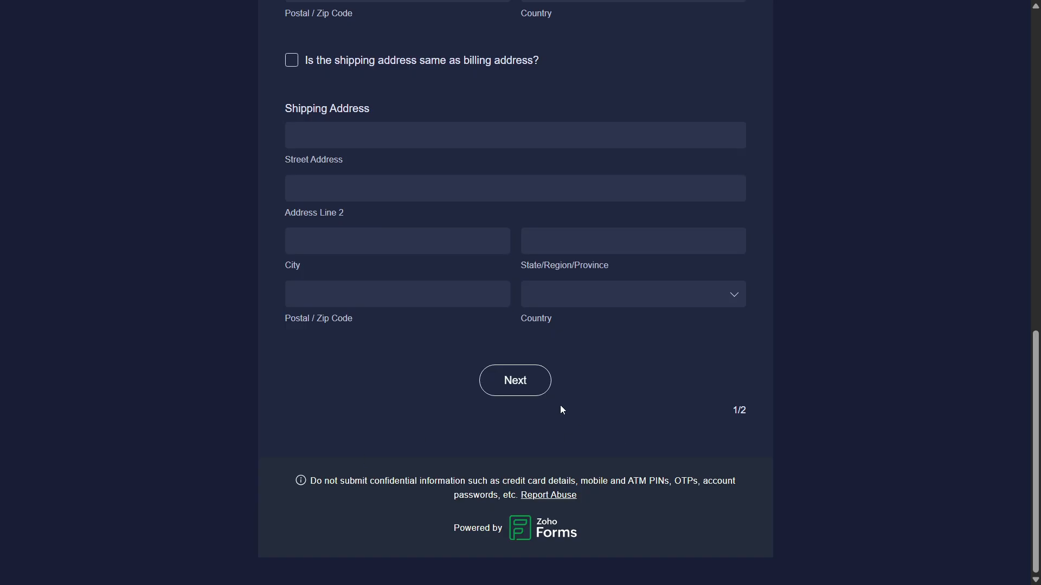
Advance to the live form's Product Details page and review its product, size, quantity, accessories and image choice fields.
{"action": "left_click", "coordinate": [511, 389]}
{"action": "scroll", "coordinate": [422, 295], "scroll_direction": "down", "scroll_amount": 1}
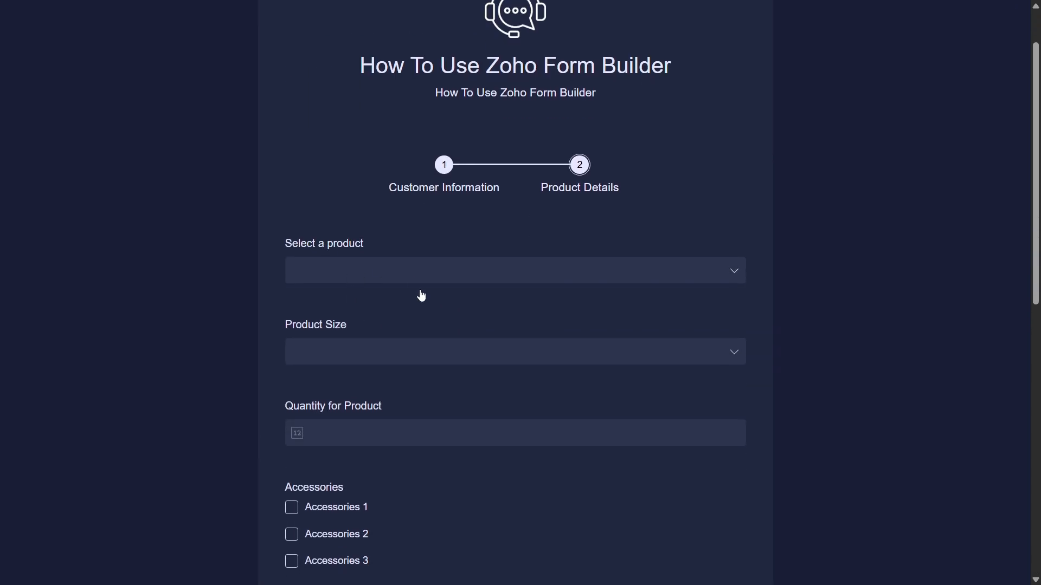
{"action": "scroll", "coordinate": [384, 295], "scroll_direction": "down", "scroll_amount": 4}
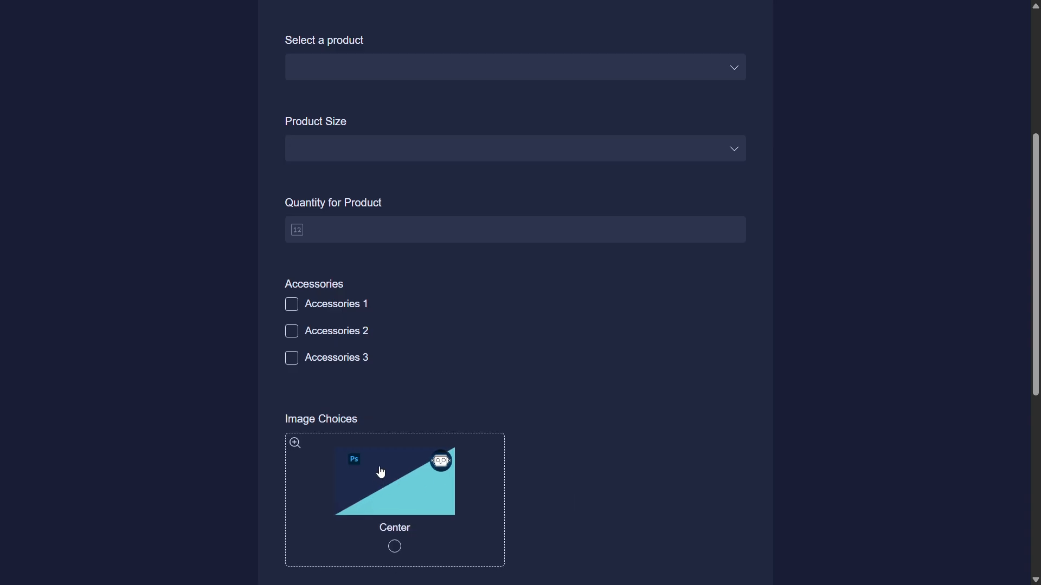
{"action": "scroll", "coordinate": [381, 473], "scroll_direction": "down", "scroll_amount": 7}
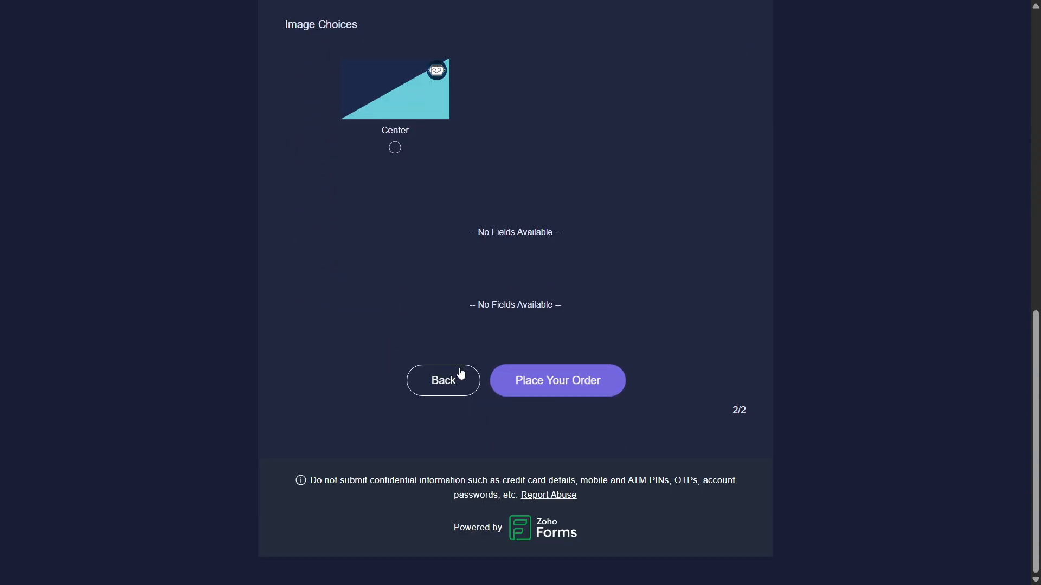
{"action": "scroll", "coordinate": [460, 456], "scroll_direction": "up", "scroll_amount": 11}
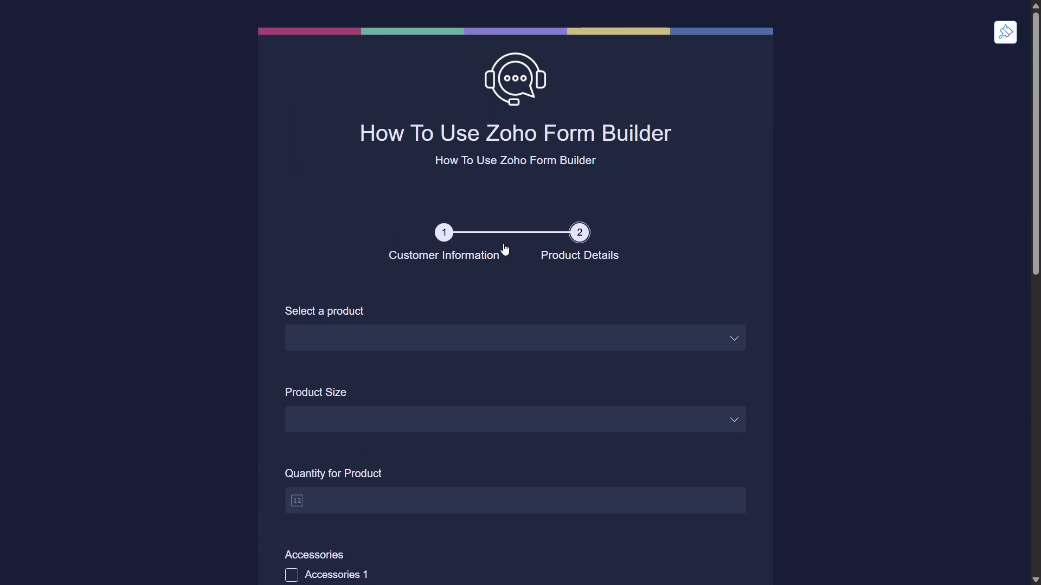